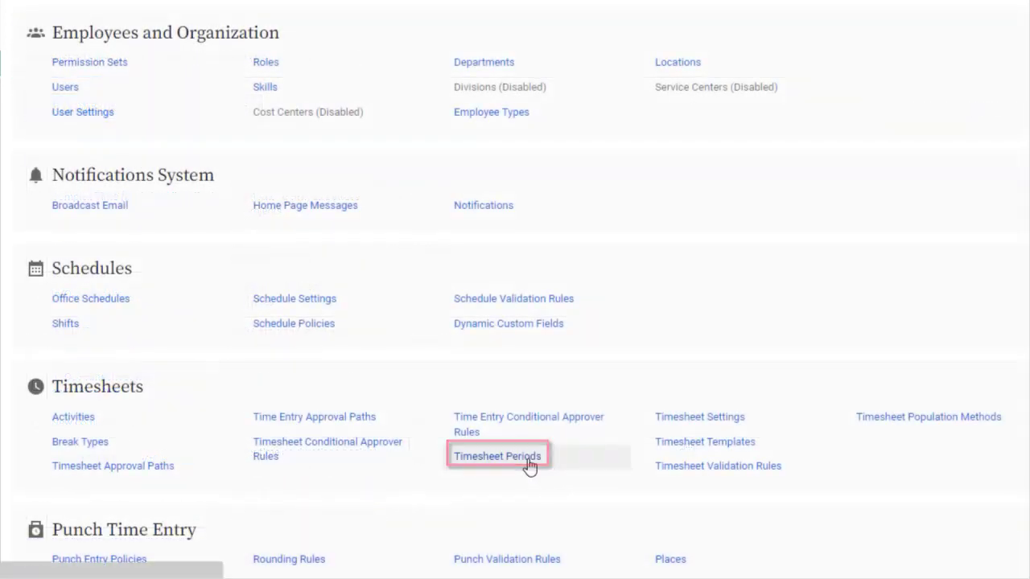
# - Start a new timesheet period of type Weekly, with month-end handling set to adjust the timesheet so it doesn't cross the month
pyautogui.click(529, 465)
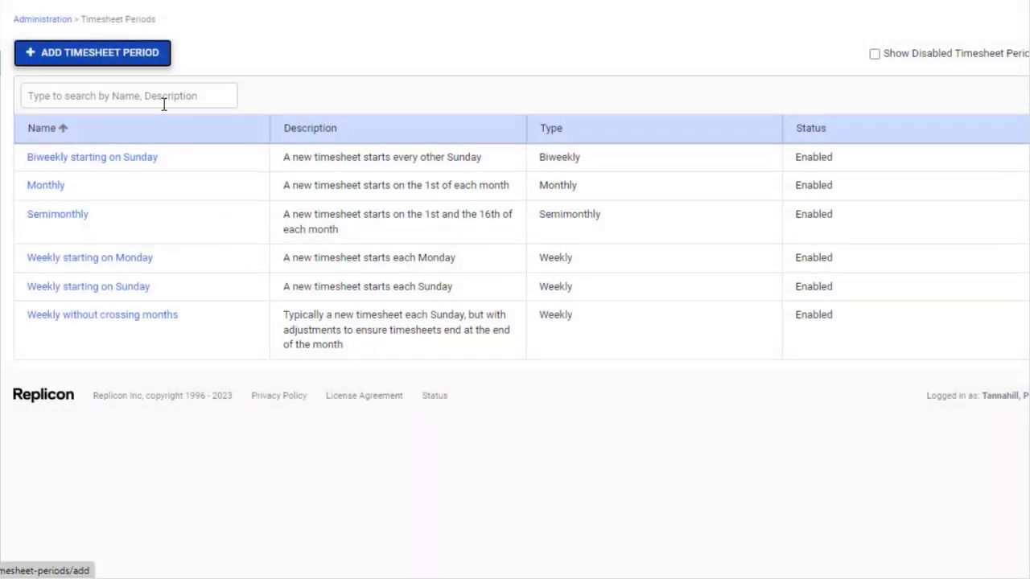
pyautogui.click(153, 70)
pyautogui.click(337, 153)
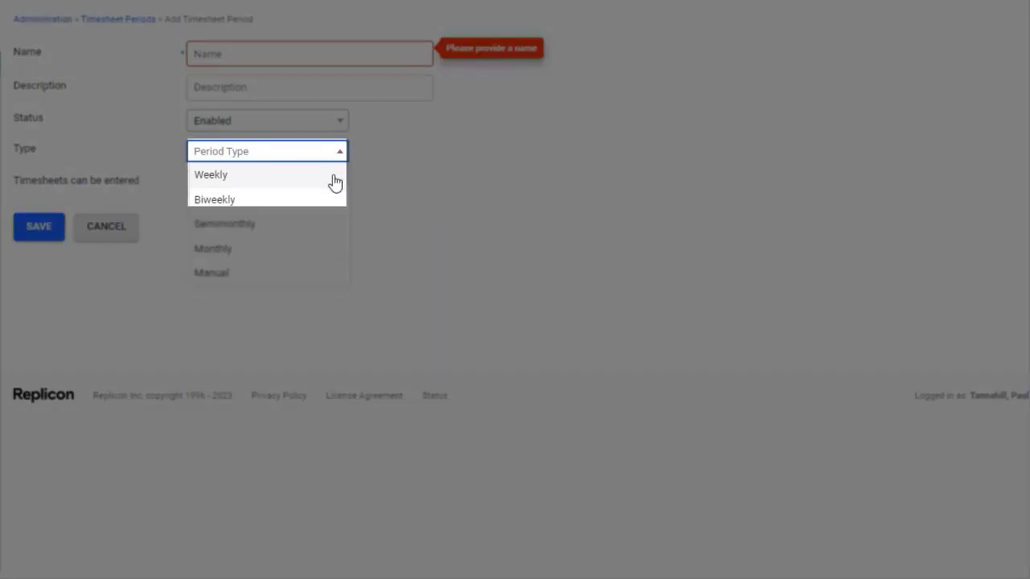
pyautogui.click(335, 176)
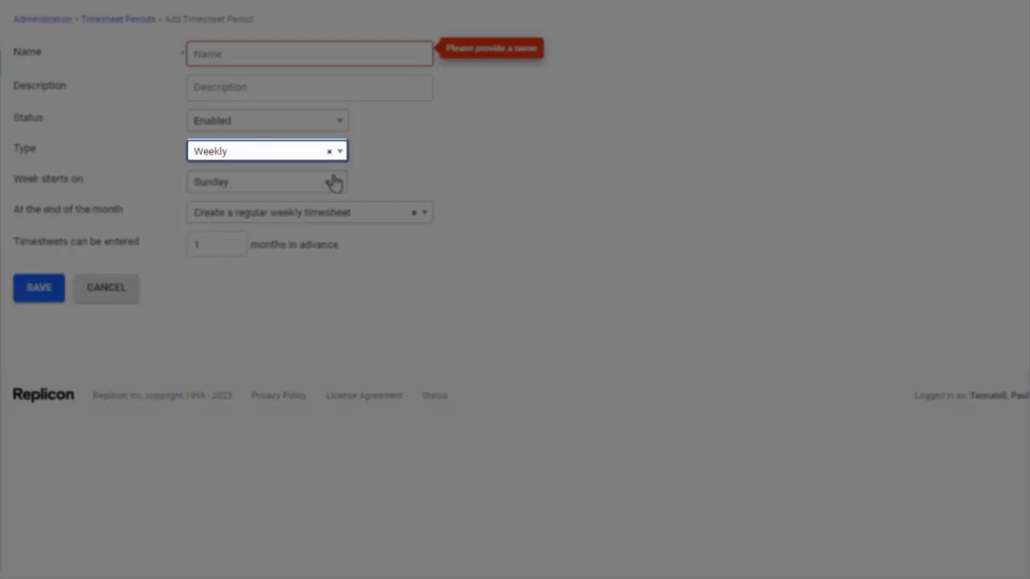
pyautogui.click(425, 212)
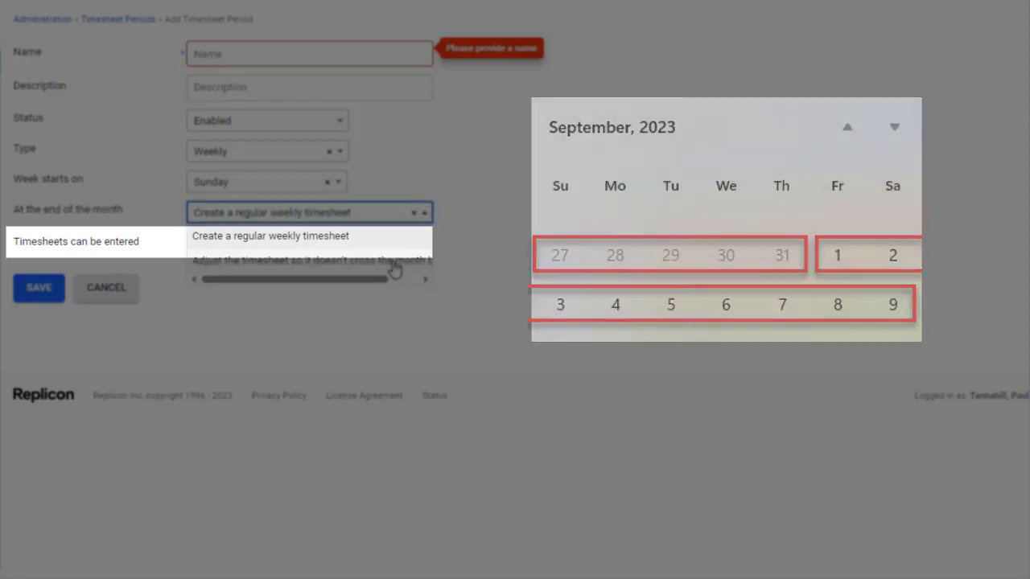
pyautogui.click(394, 266)
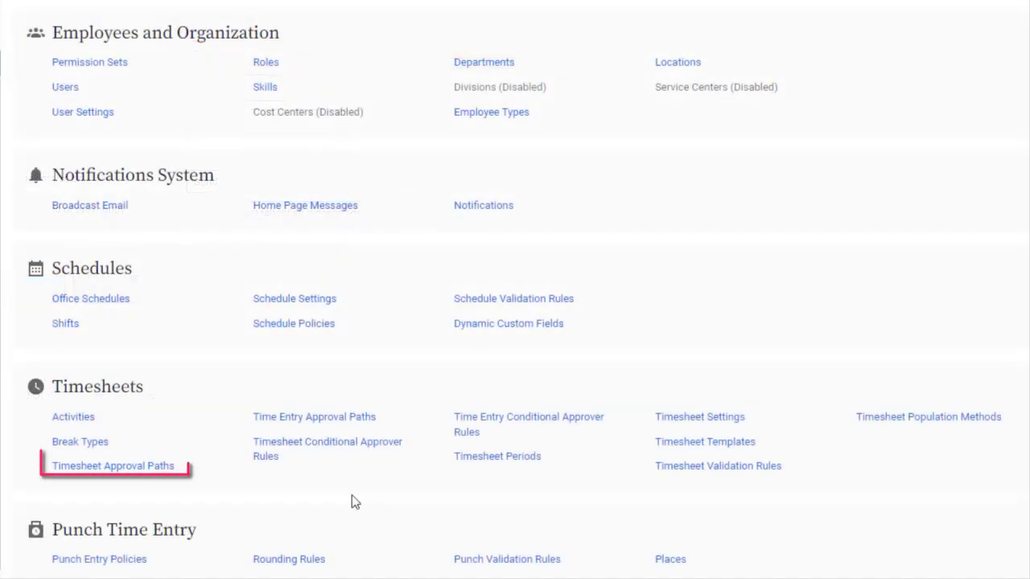
# - View the Timesheet Approval Paths settings and the Activities settings
pyautogui.click(141, 474)
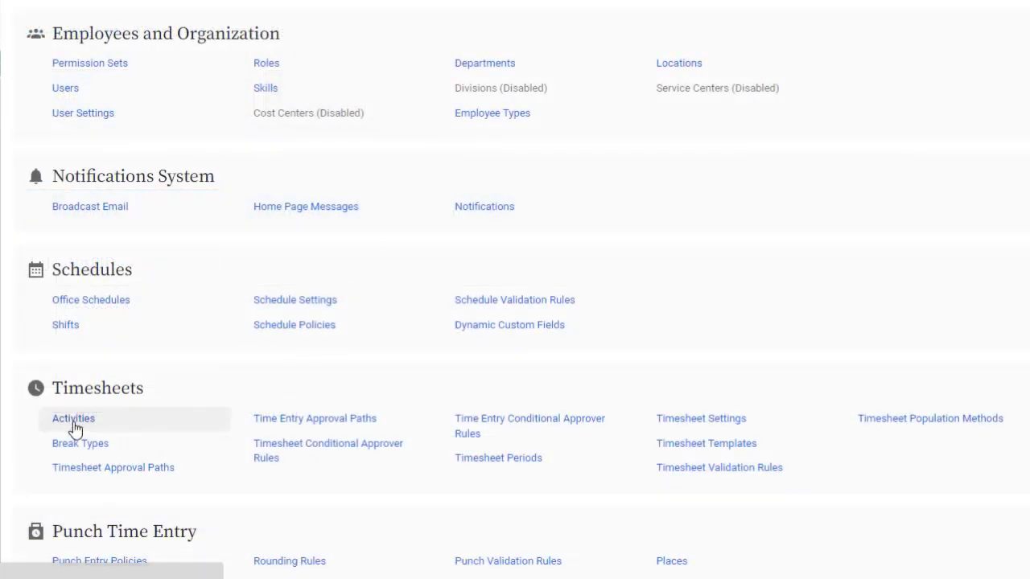
pyautogui.click(73, 422)
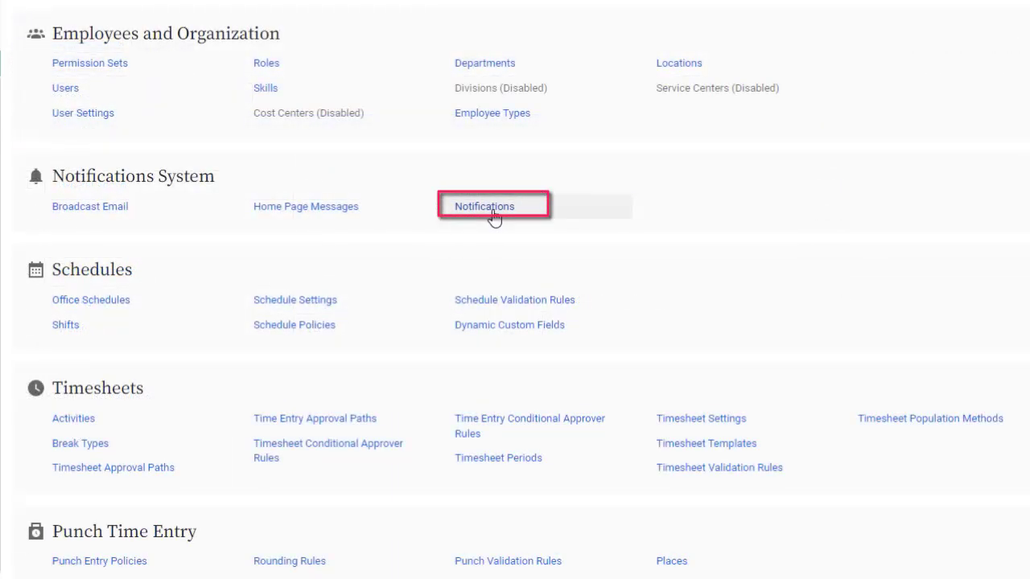
# - Select the employee notifications for timesheet submission failed, overdue, modified, rejected, due and approved, plus both approver notifications for timesheets waiting for approval
pyautogui.click(491, 211)
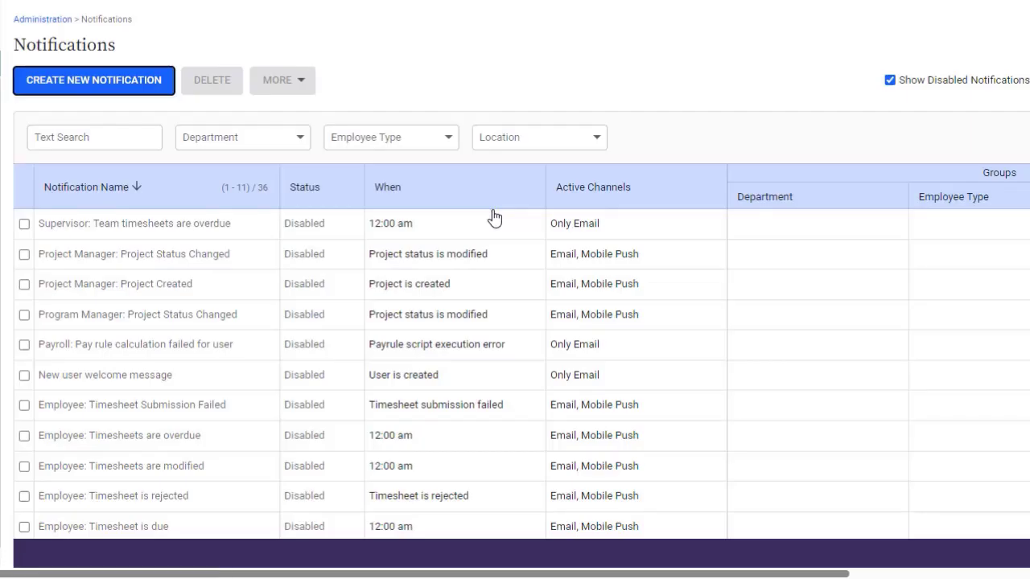
pyautogui.click(24, 406)
pyautogui.click(24, 436)
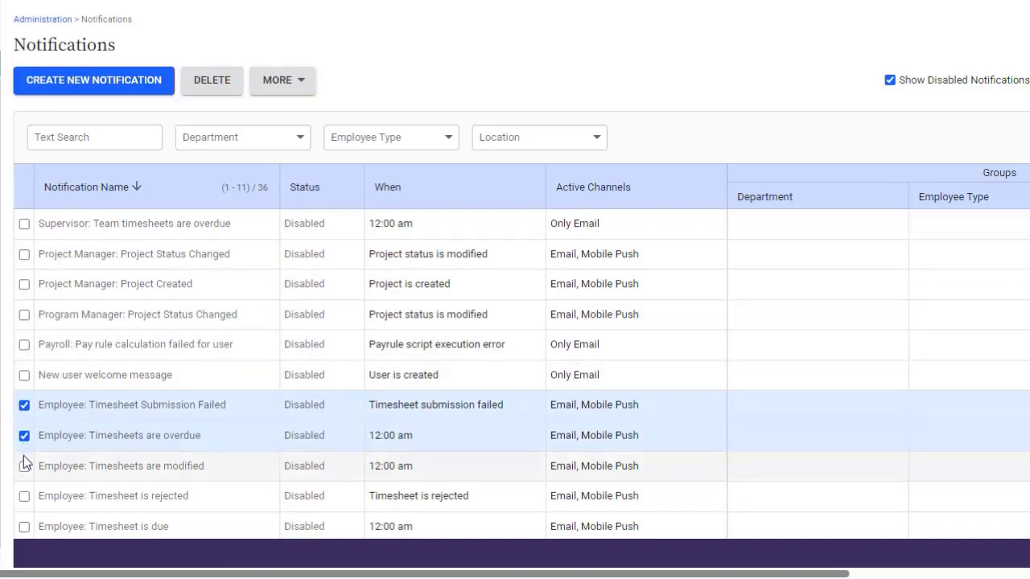
pyautogui.click(24, 466)
pyautogui.click(24, 496)
pyautogui.click(24, 525)
pyautogui.scroll(-5, 24, 483)
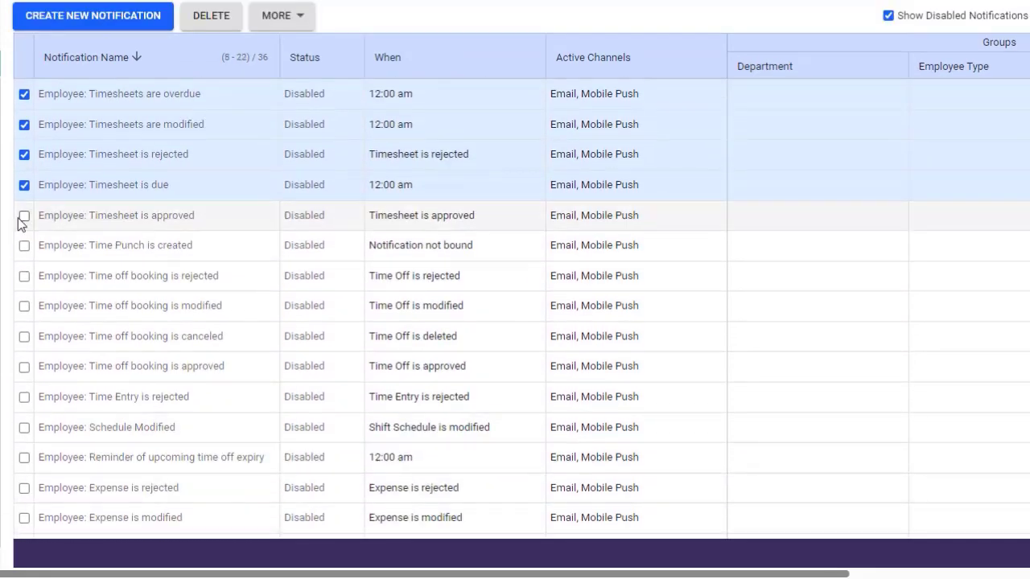
pyautogui.click(25, 215)
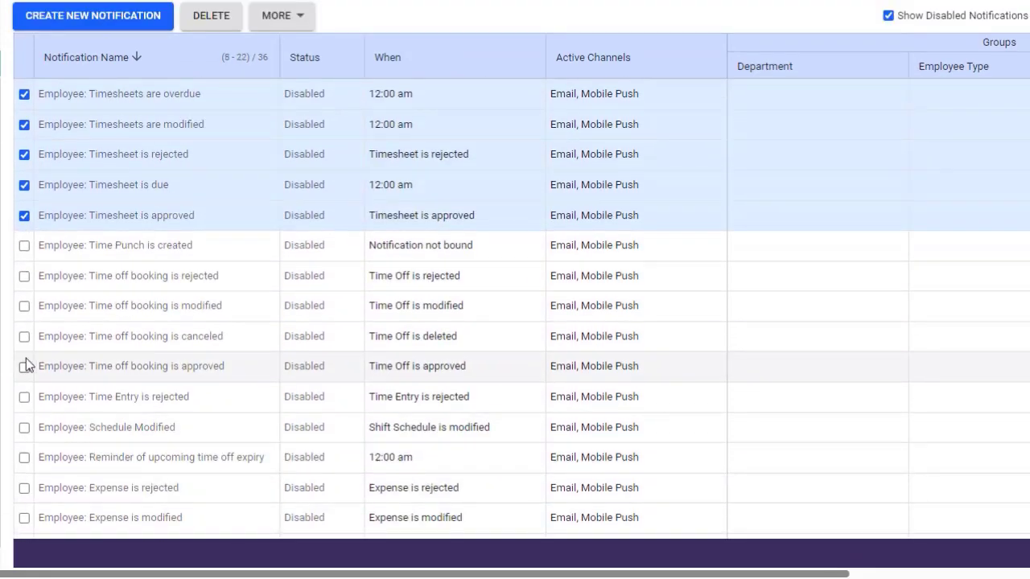
pyautogui.scroll(-5, 29, 383)
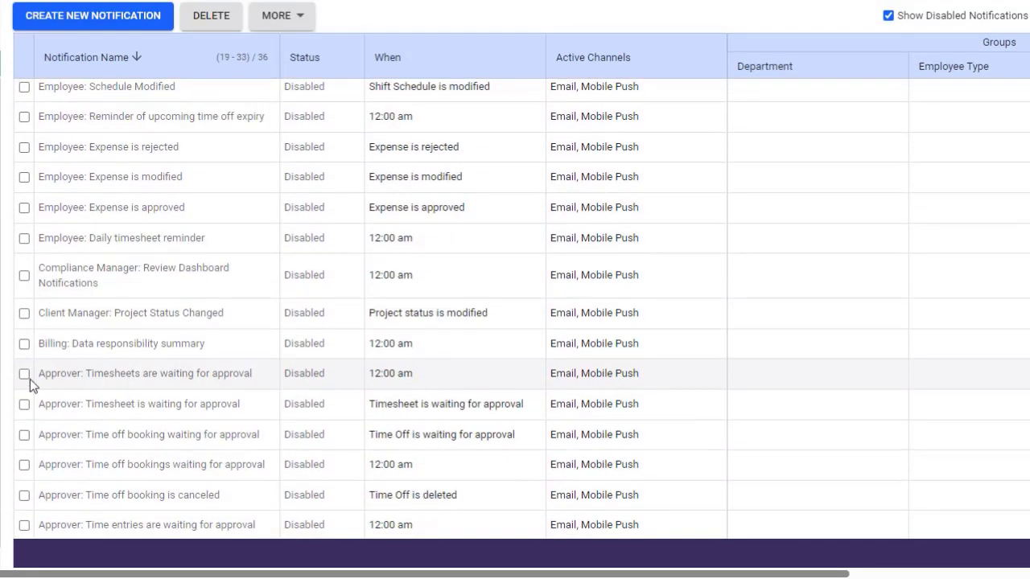
pyautogui.click(24, 374)
pyautogui.click(24, 405)
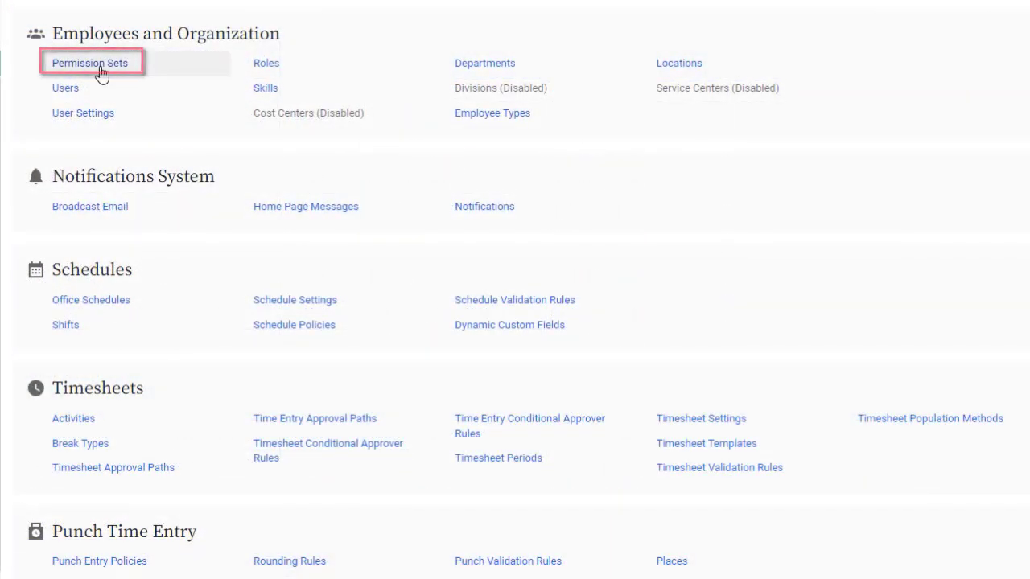
# - Open the Supervisor - Implementation permission set and toggle the Reopen permission for direct reports' timesheets
pyautogui.click(90, 63)
pyautogui.scroll(-2, 515, 322)
pyautogui.scroll(-5, 522, 309)
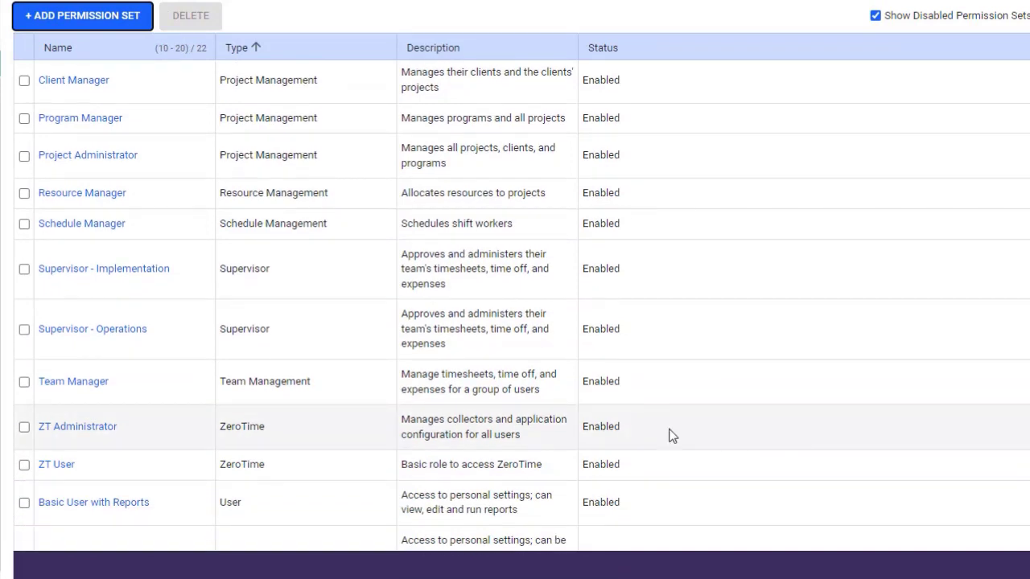
pyautogui.click(135, 274)
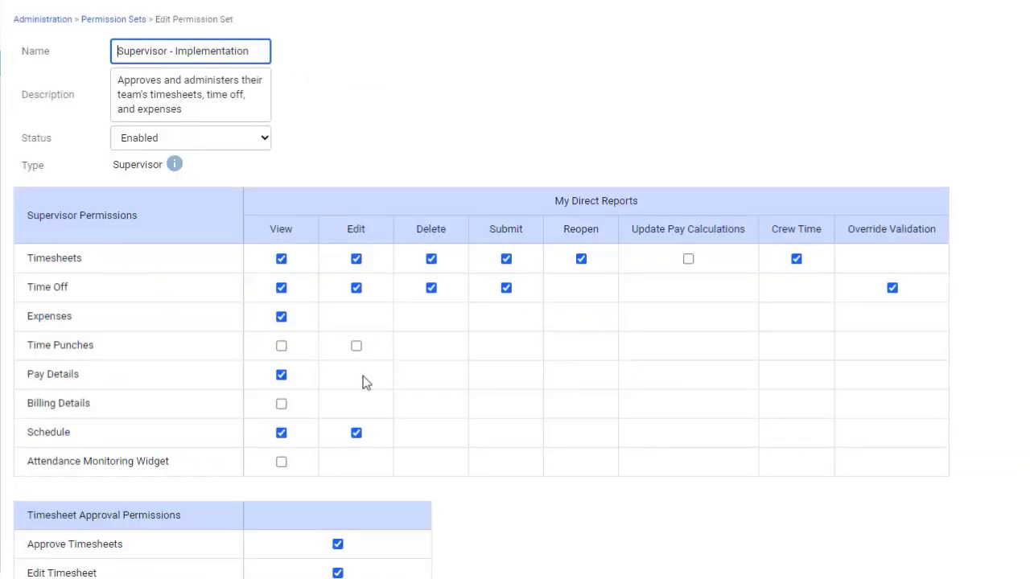
pyautogui.click(581, 261)
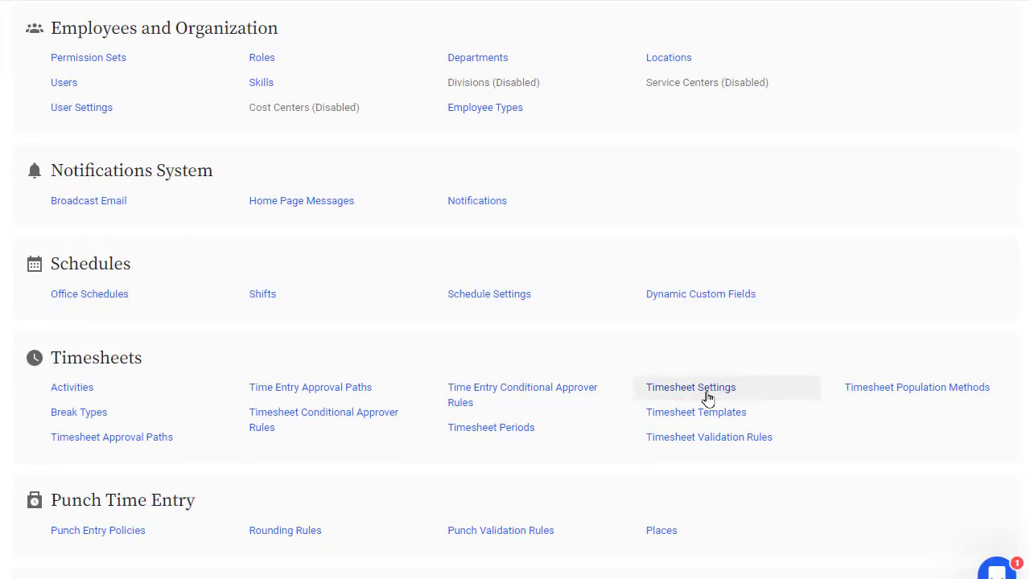
# - In Timesheet Settings, set timesheet approvals to be due 2 days after timesheets are due
pyautogui.click(708, 398)
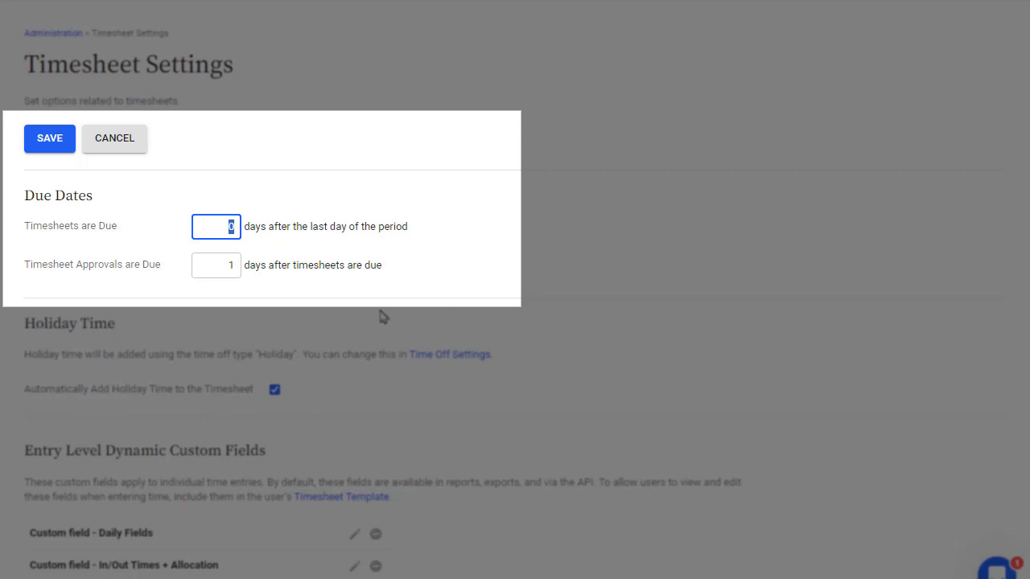
pyautogui.click(227, 267)
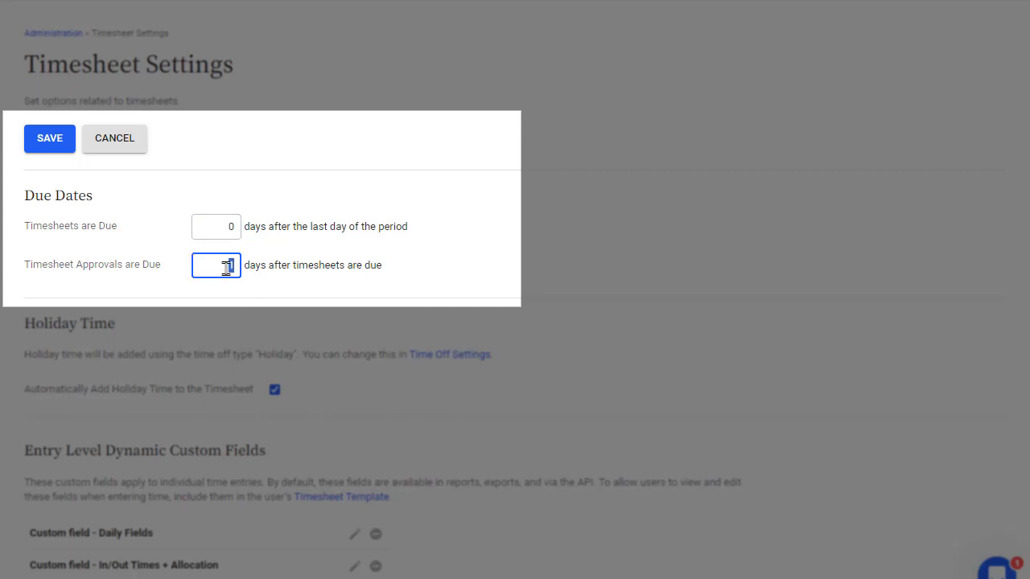
pyautogui.write('2')
pyautogui.click(277, 298)
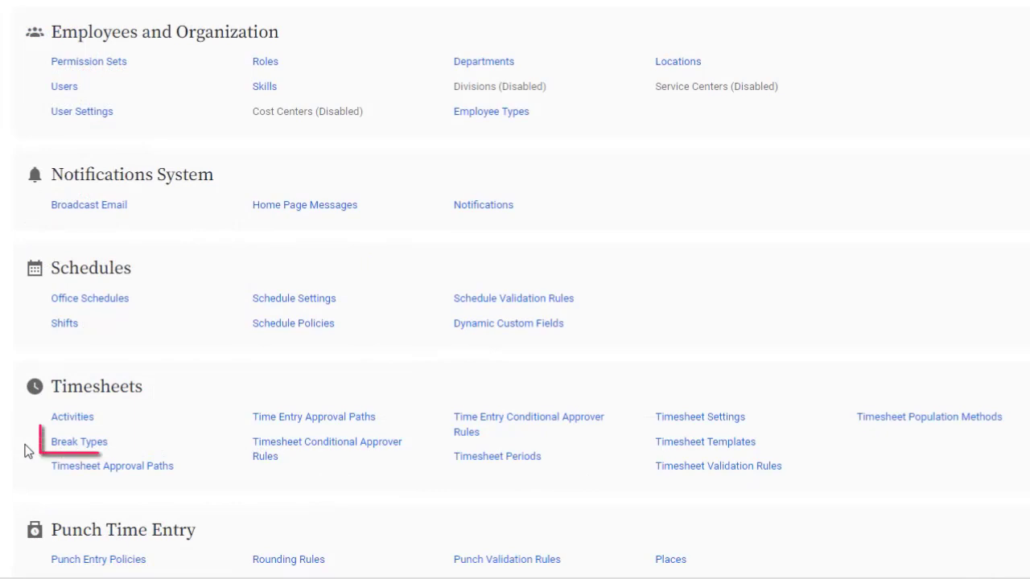
# - View Break Types and look through the administration sections down to Pay Codes and Policies
pyautogui.click(79, 447)
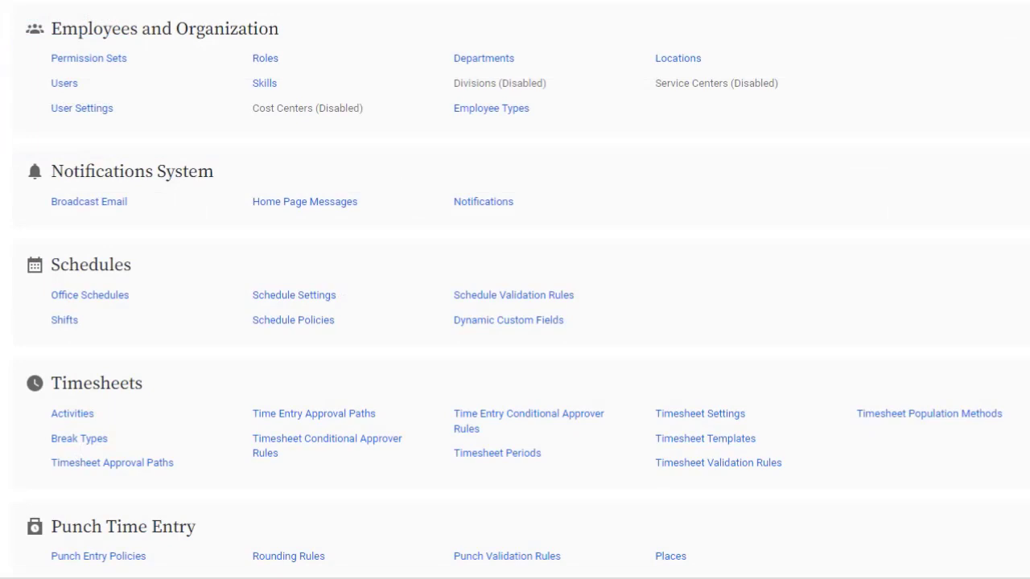
pyautogui.scroll(-3, 515, 290)
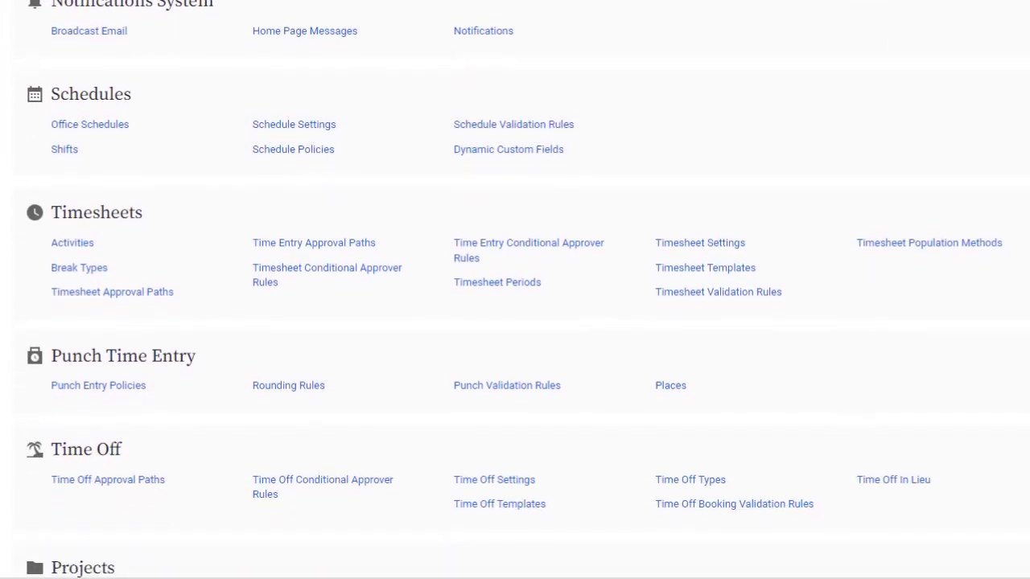
pyautogui.scroll(-4, 514, 289)
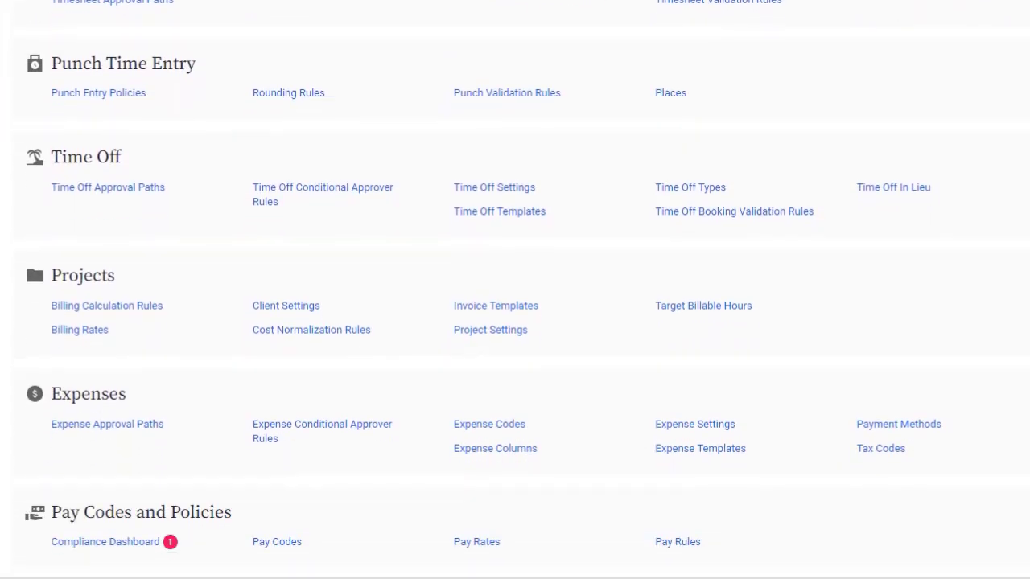
pyautogui.scroll(-2, 515, 290)
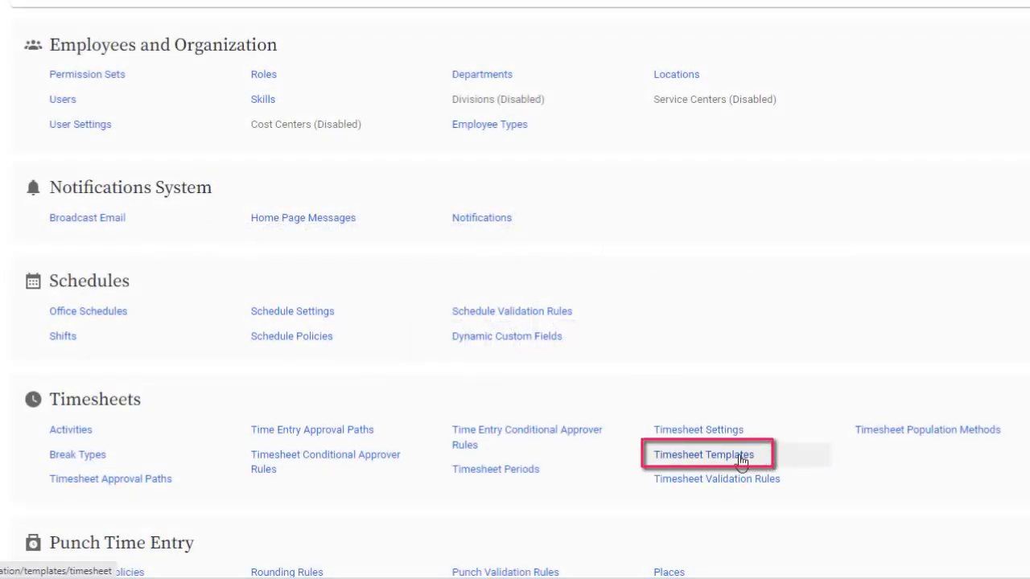
# - Start a new timesheet template and review its owner permissions, Timesheet UI, Validations and Workflow Conditions sections
pyautogui.click(740, 457)
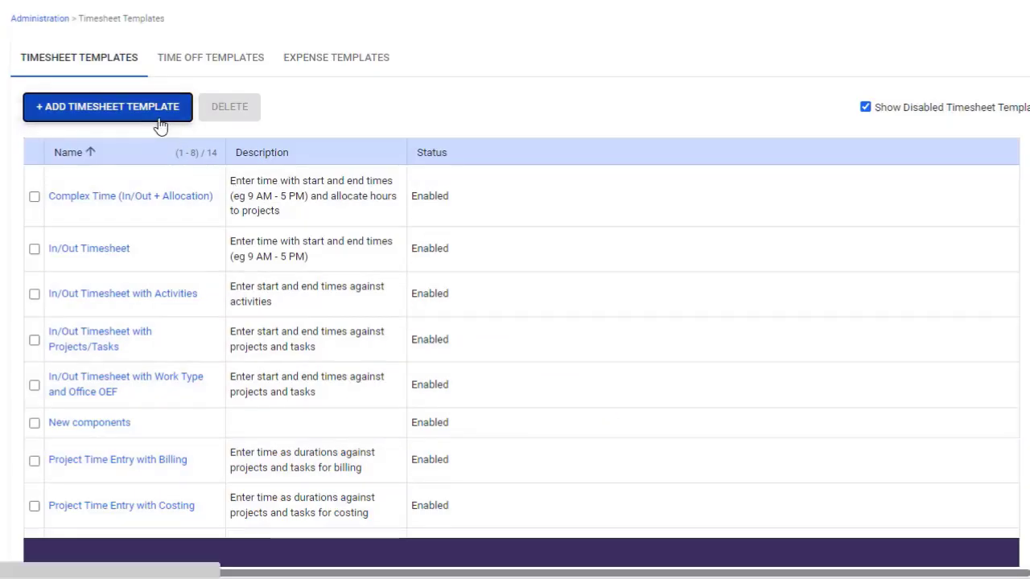
pyautogui.click(161, 125)
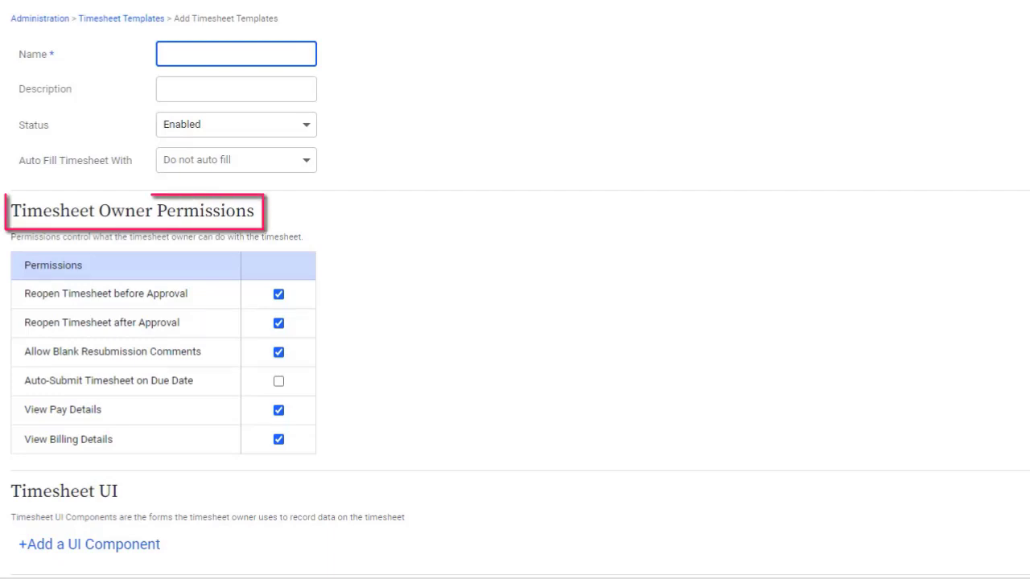
pyautogui.scroll(-3, 515, 290)
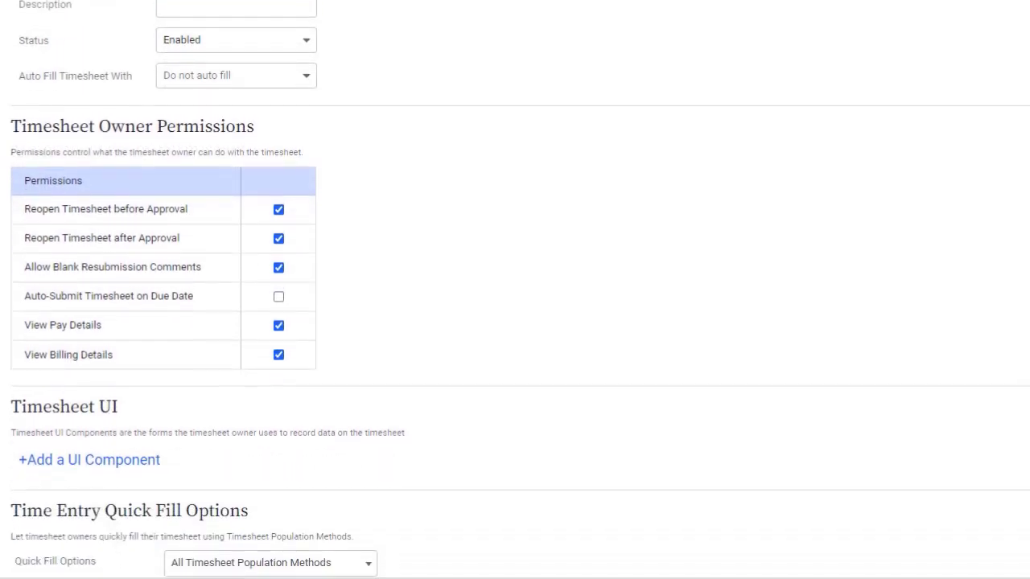
pyautogui.scroll(-2, 515, 290)
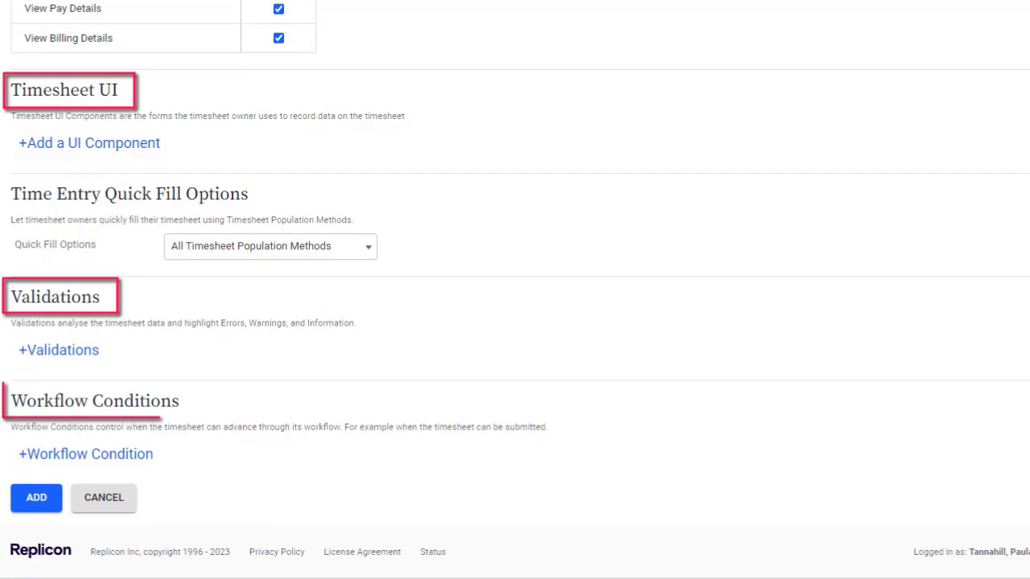
# - In the template's owner permissions, disable Reopen Timesheet after Approval and enable Auto-Submit Timesheet on Due Date
pyautogui.scroll(5, 515, 290)
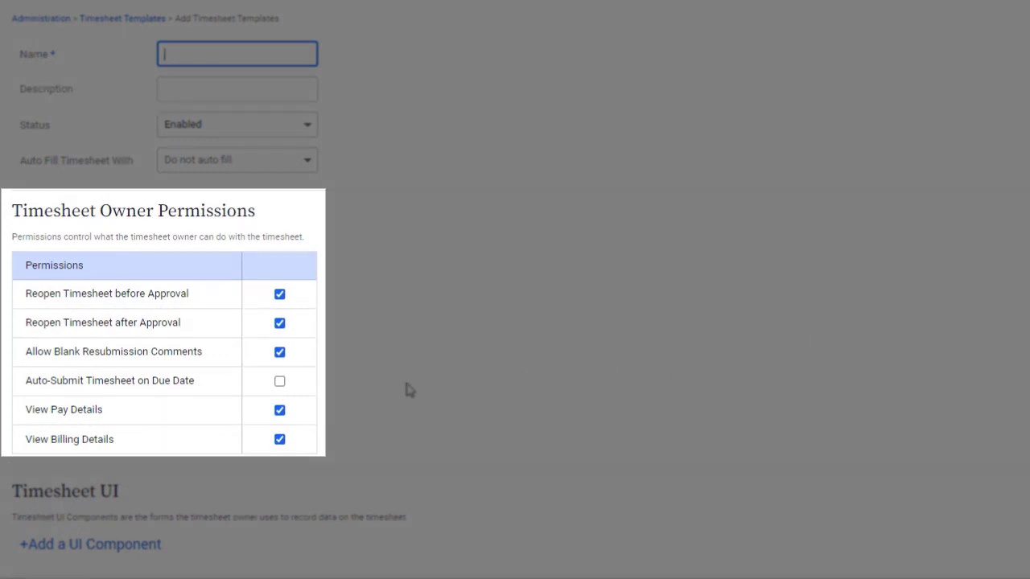
pyautogui.click(280, 325)
pyautogui.click(280, 325)
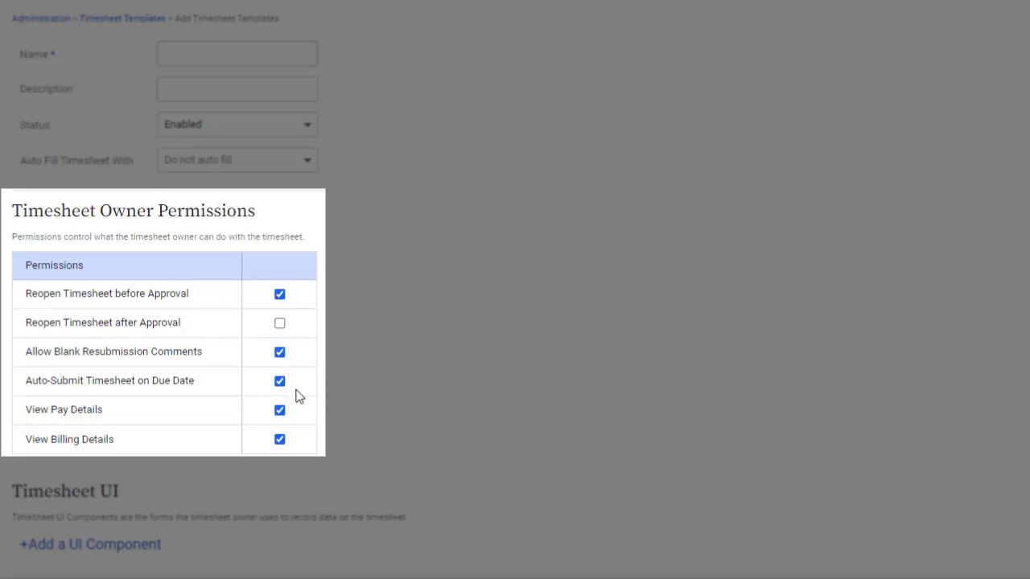
# - Add the Time Distribution Grid component to the template's Timesheet UI
pyautogui.scroll(-5, 375, 249)
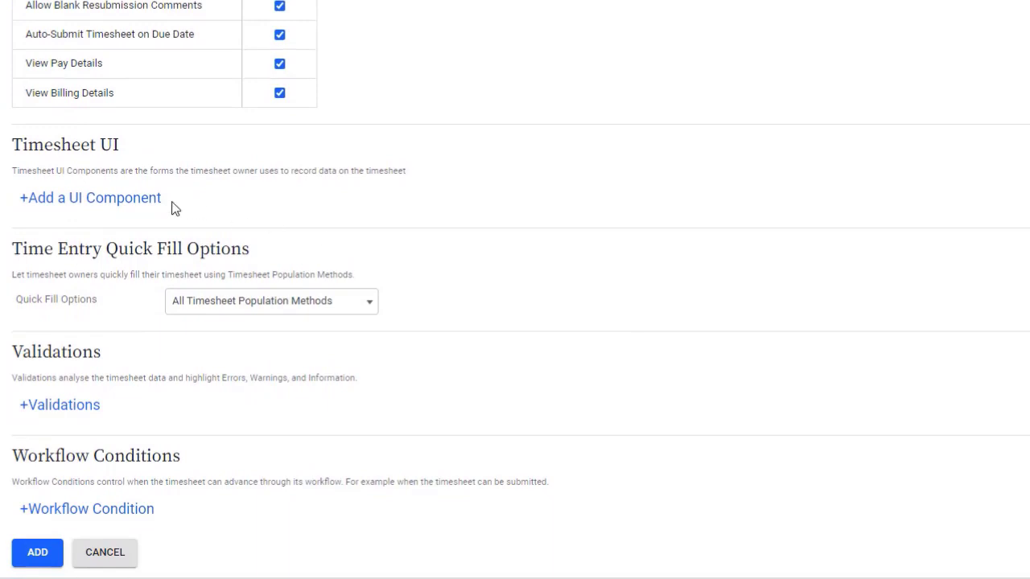
pyautogui.click(147, 201)
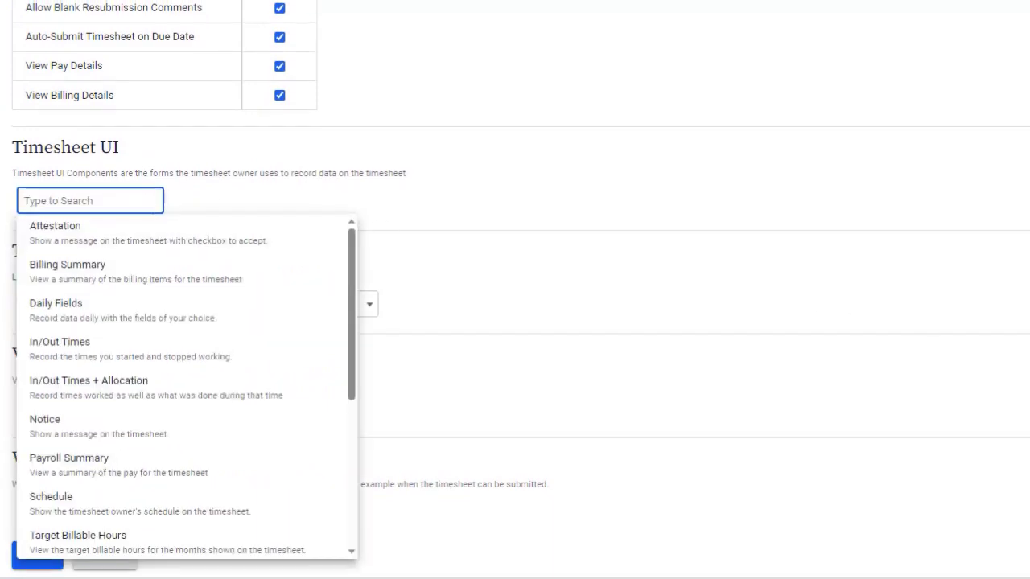
pyautogui.scroll(5, 1000, 175)
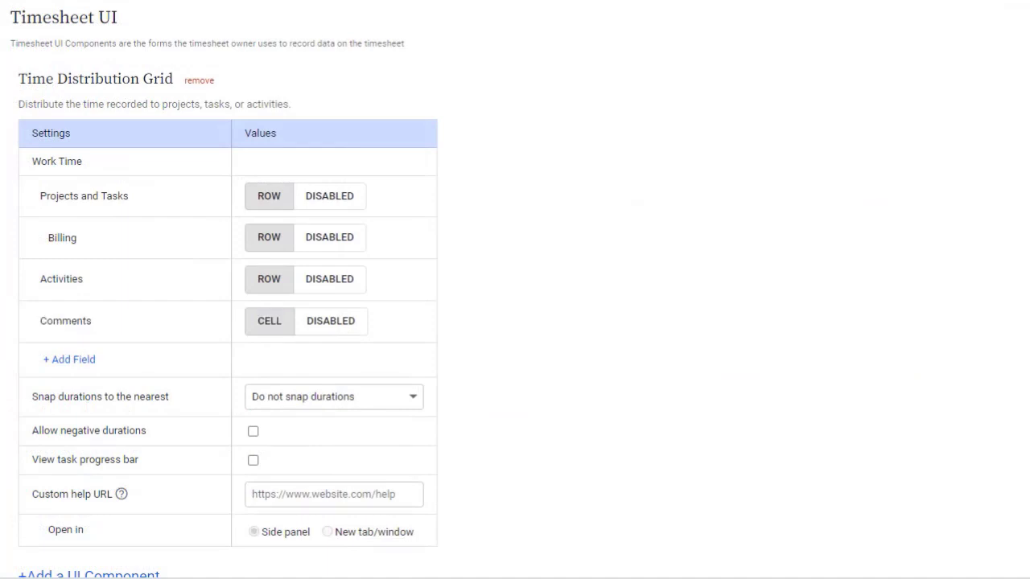
# - Review the Time Distribution Grid, Project / Task Selection, Time Distribution Category and Time Entry Quick Fill settings
pyautogui.scroll(-3, 515, 290)
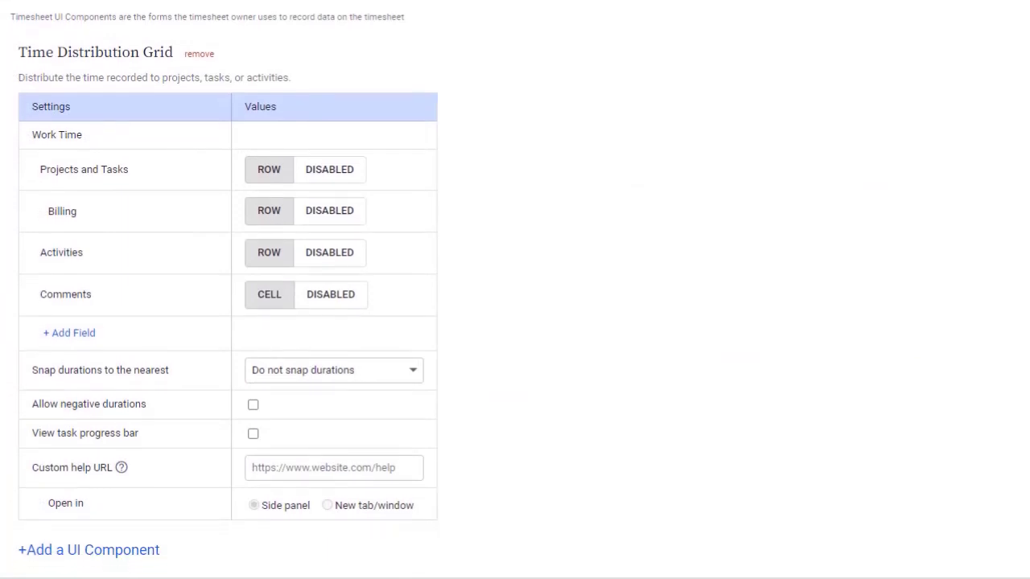
pyautogui.scroll(-5, 515, 290)
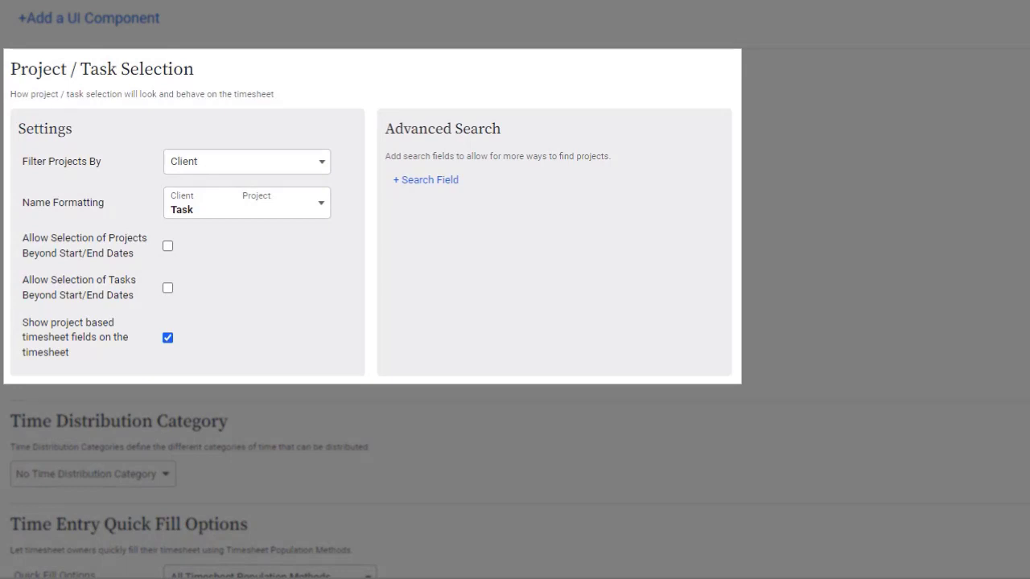
pyautogui.scroll(-2, 515, 290)
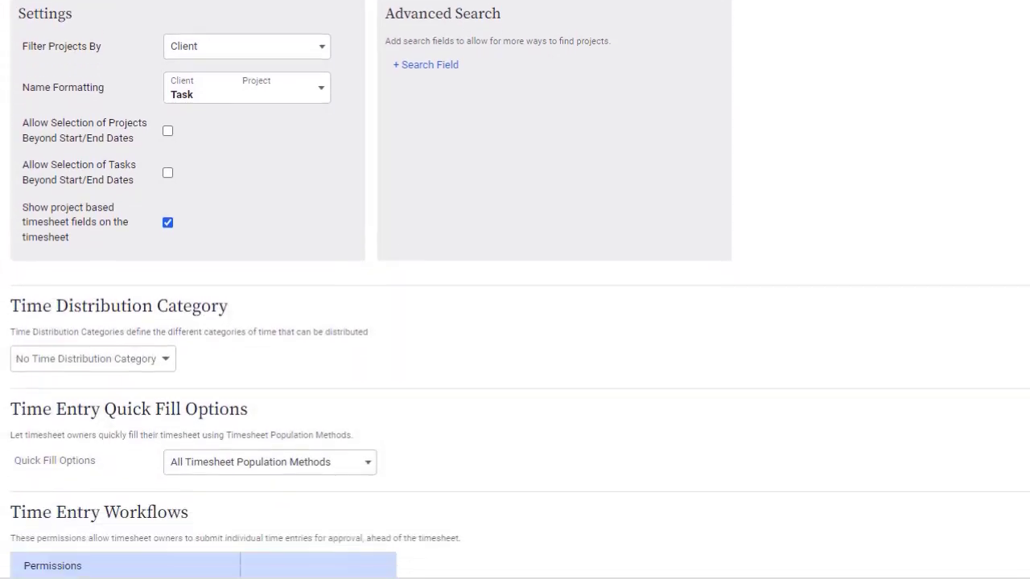
# - In the template's Time Entry Workflows permissions, enable Submit Time Entries
pyautogui.scroll(-3, 515, 290)
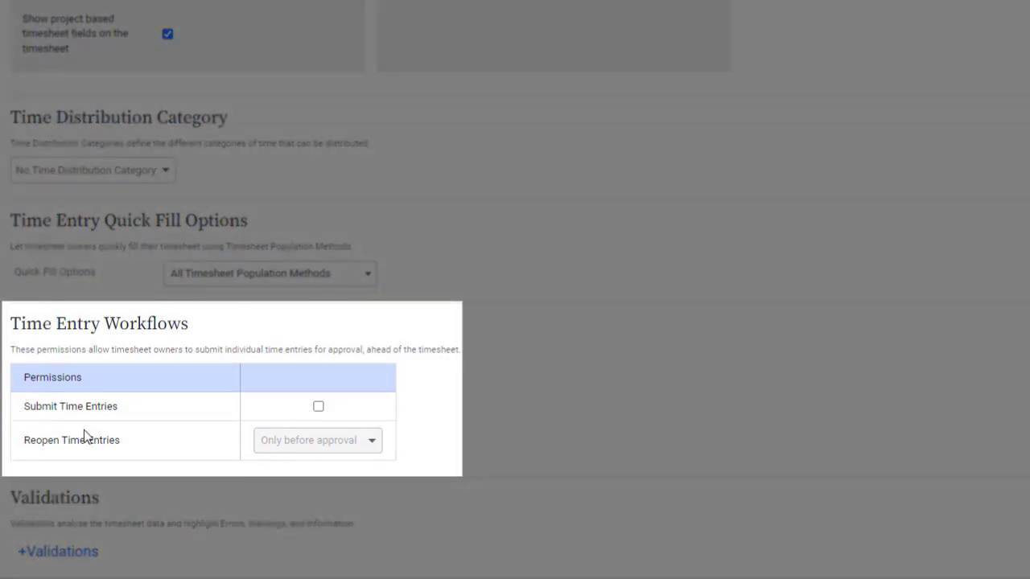
pyautogui.click(318, 408)
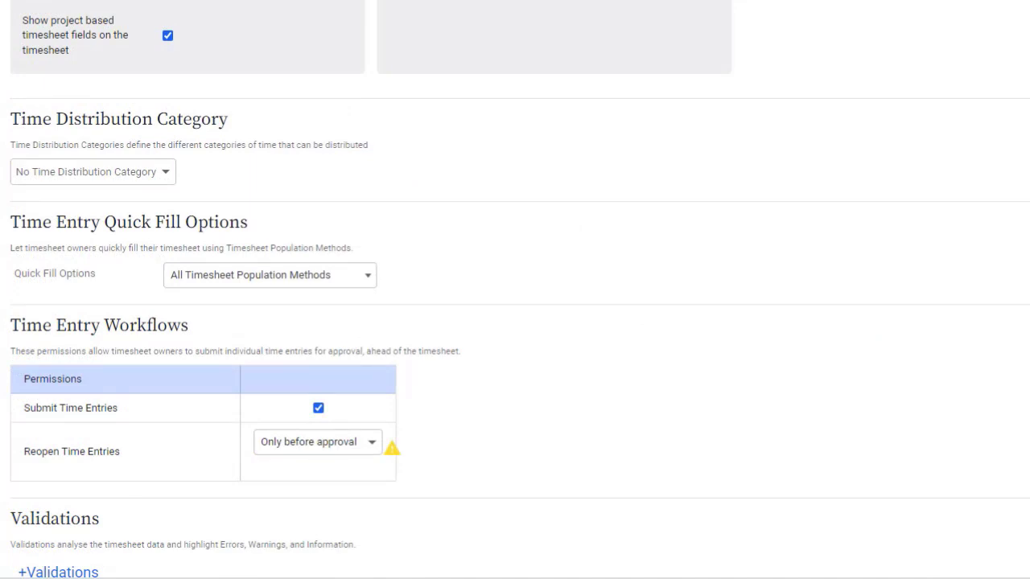
# - Add the Daily Minimum Hours and Mandatory Custom Fields validations to the timesheet template
pyautogui.scroll(-1, 515, 290)
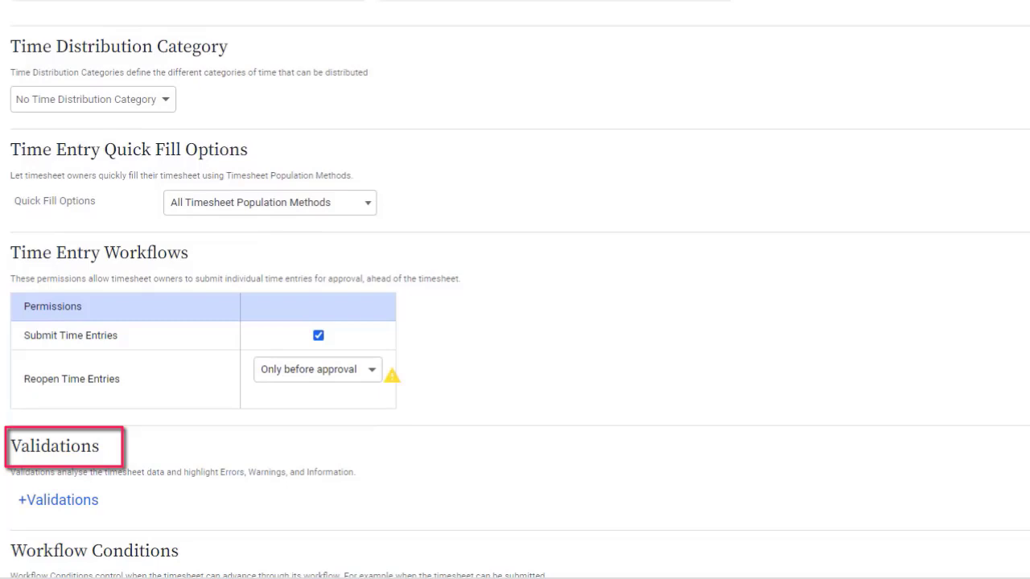
pyautogui.click(66, 503)
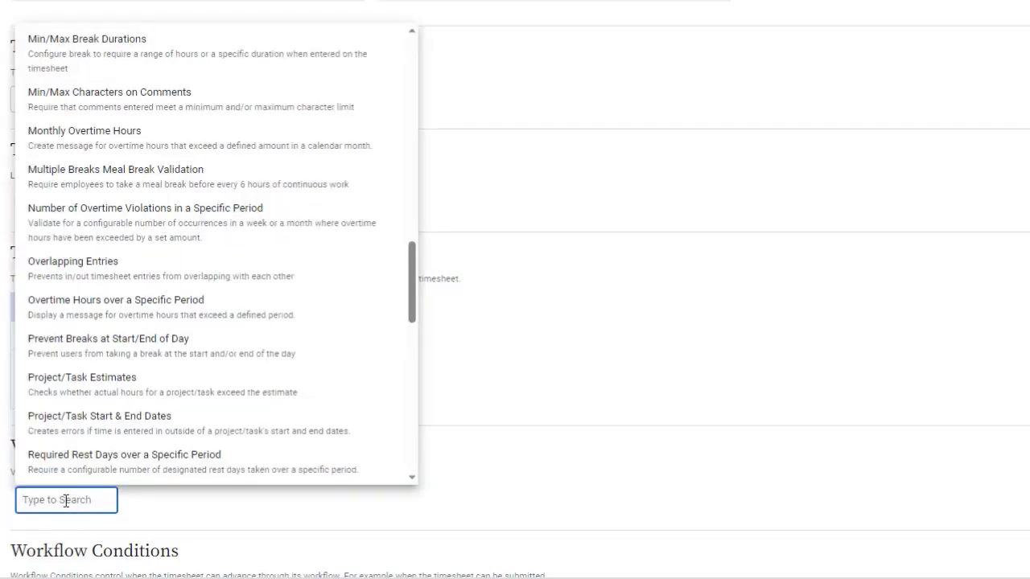
pyautogui.moveTo(411, 294); pyautogui.dragTo(427, 161)
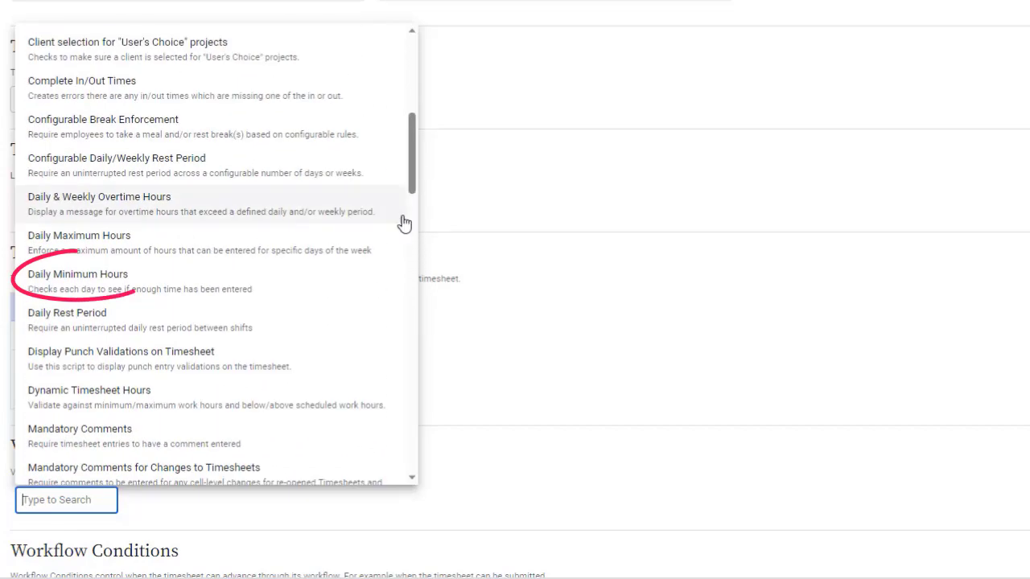
pyautogui.click(86, 285)
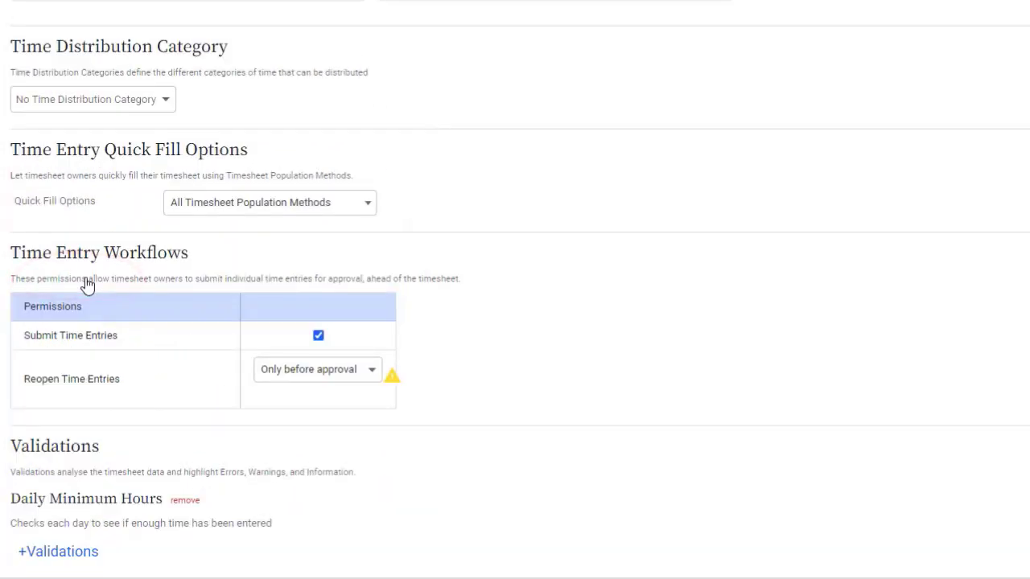
pyautogui.click(60, 555)
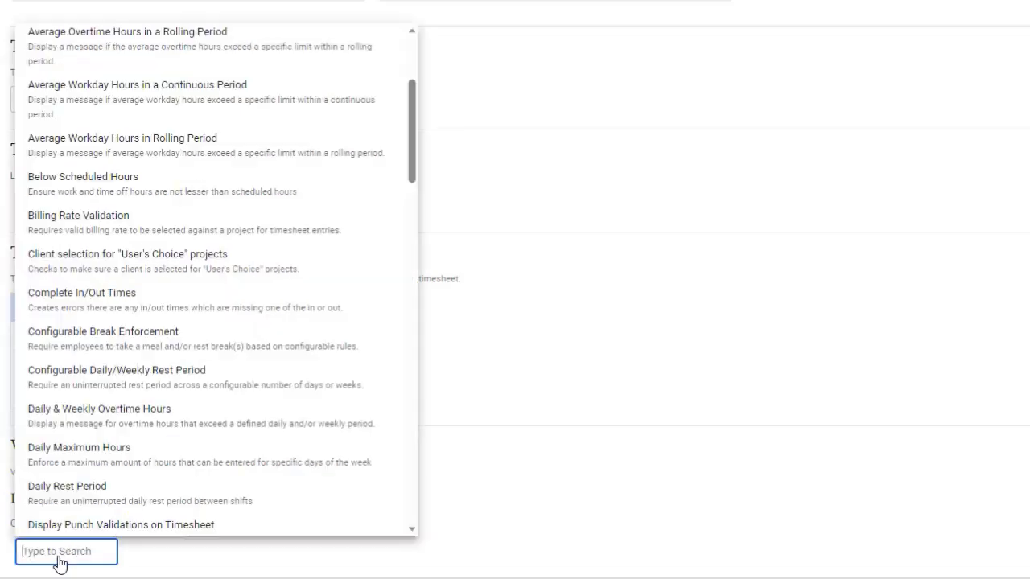
pyautogui.moveTo(408, 156); pyautogui.dragTo(404, 276)
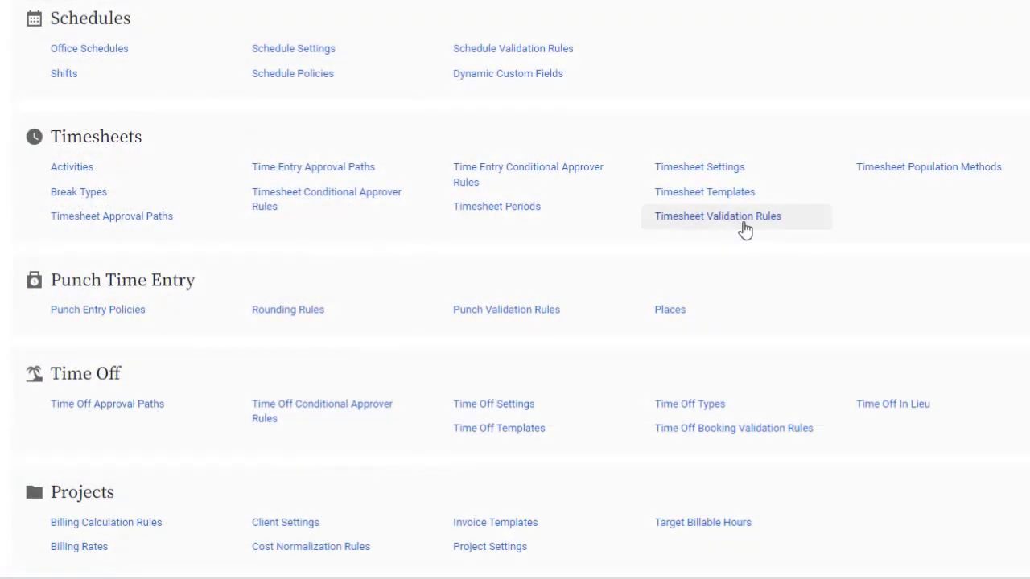
# - Open the Daily Minimum Hours timesheet validation rule and set its Monday minimum time to 6 hours
pyautogui.click(743, 217)
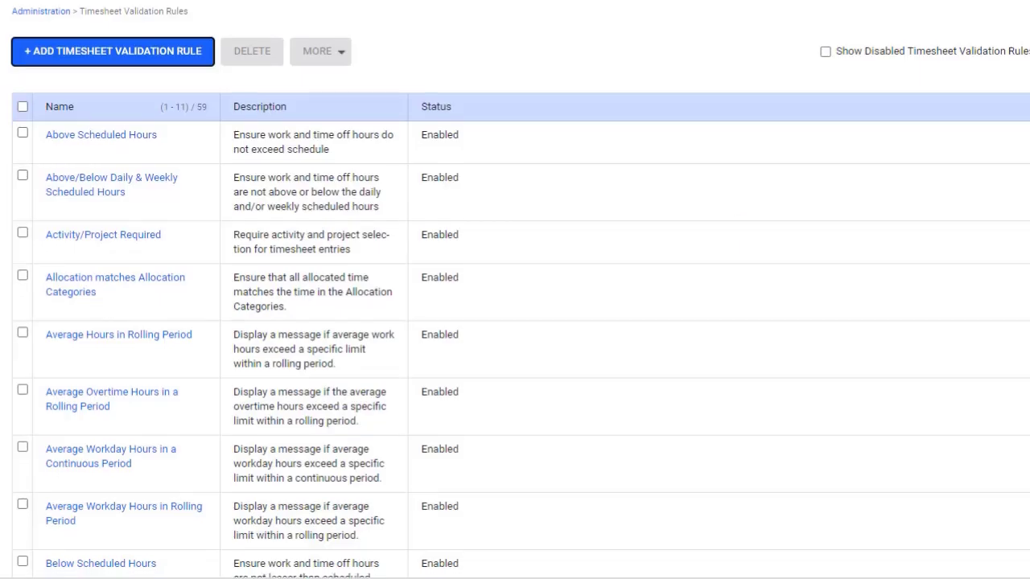
pyautogui.scroll(-7, 515, 322)
pyautogui.scroll(-3, 515, 322)
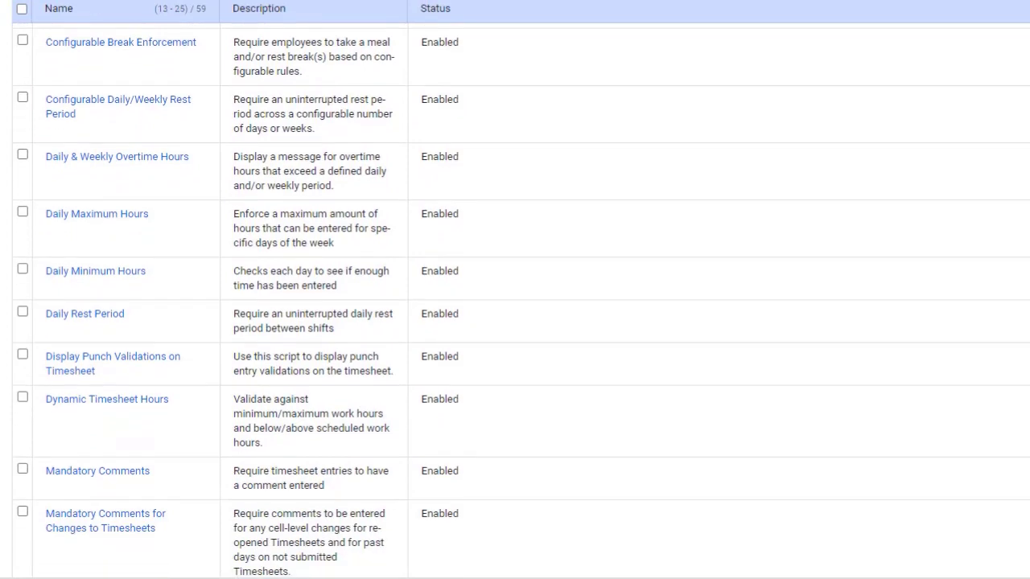
pyautogui.click(140, 279)
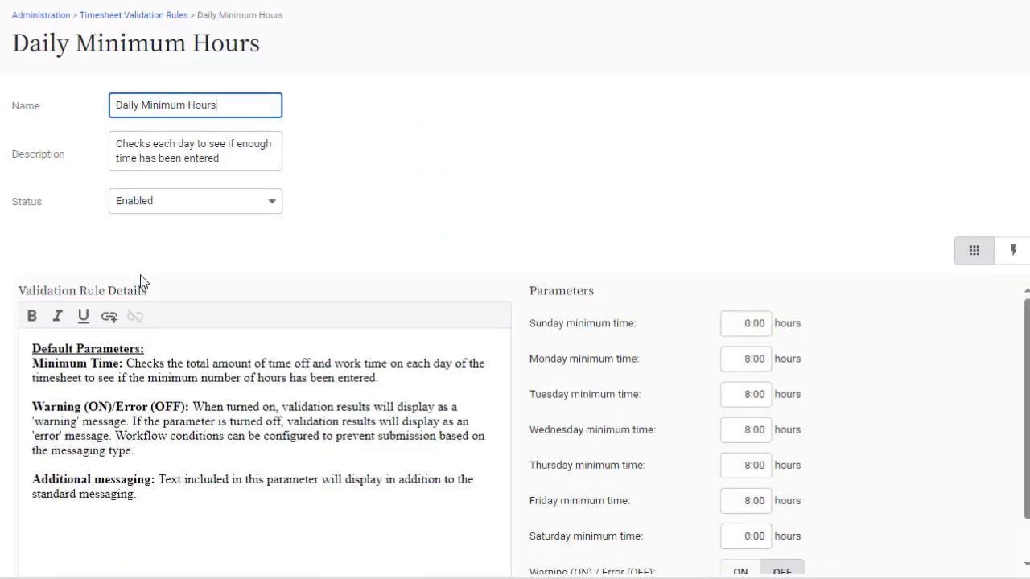
pyautogui.click(754, 359)
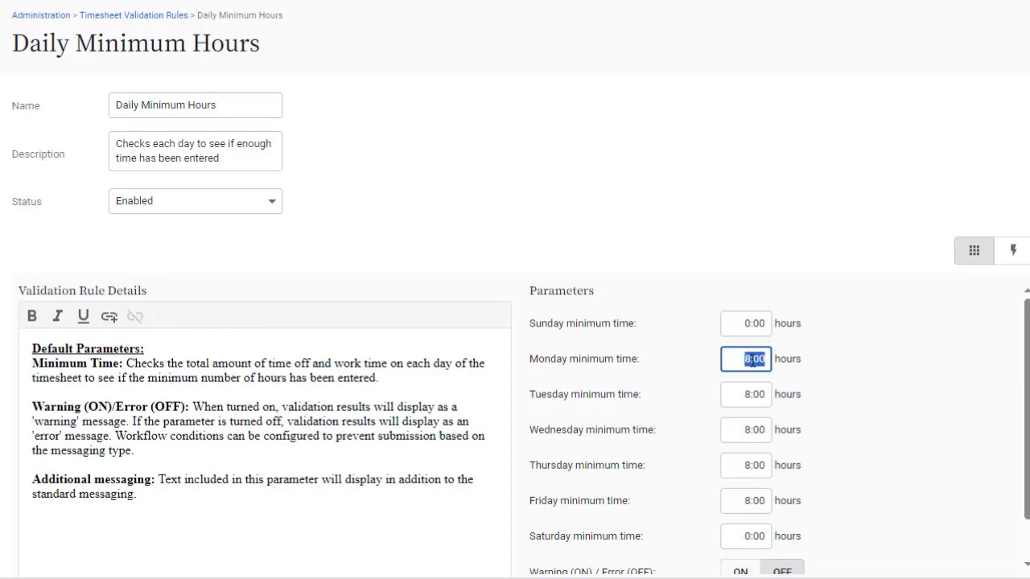
pyautogui.write('6')
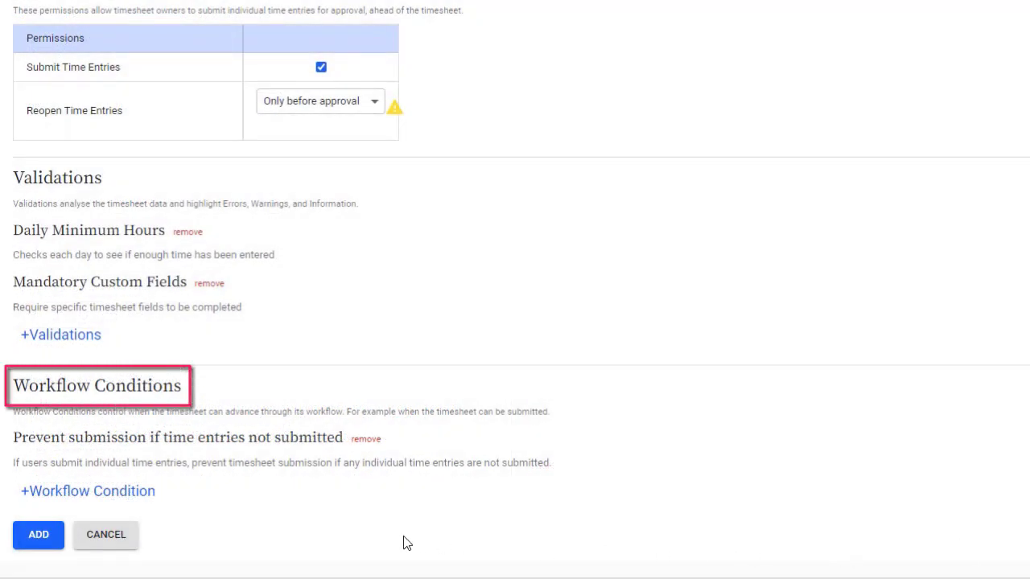
# - Add the Errors prevent submission workflow condition to the timesheet template
pyautogui.click(142, 493)
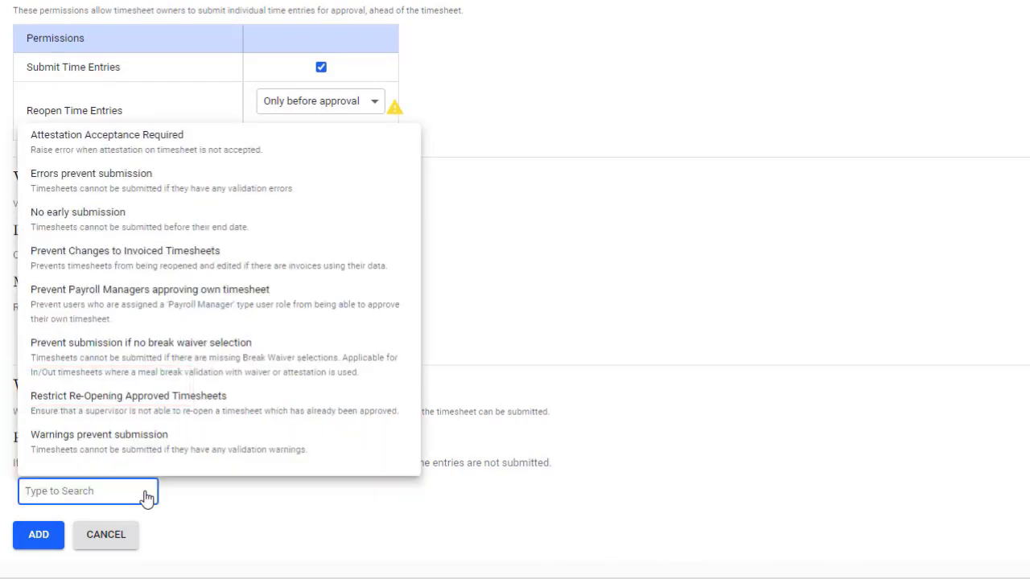
pyautogui.click(107, 184)
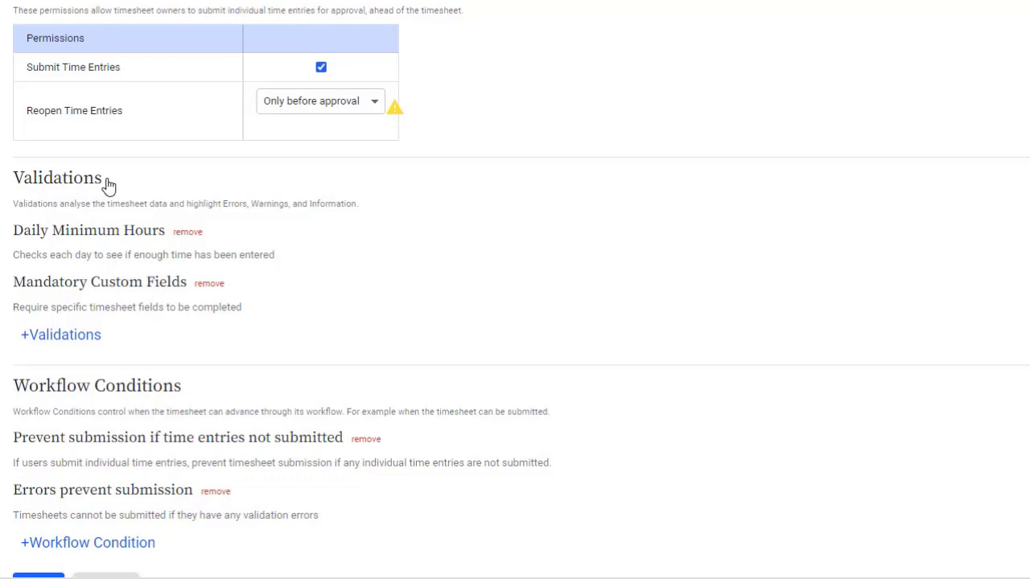
# - Set Quick Fill Options to Selected Timesheet Population Methods and add Previous Timesheet Excluding Time Data
pyautogui.scroll(3, 232, 223)
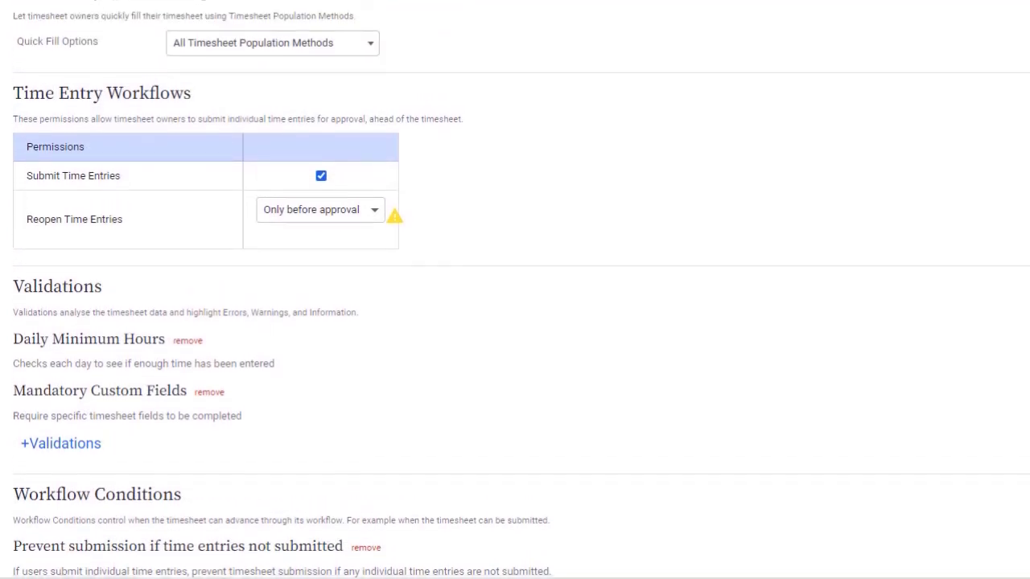
pyautogui.scroll(1, 1025, 336)
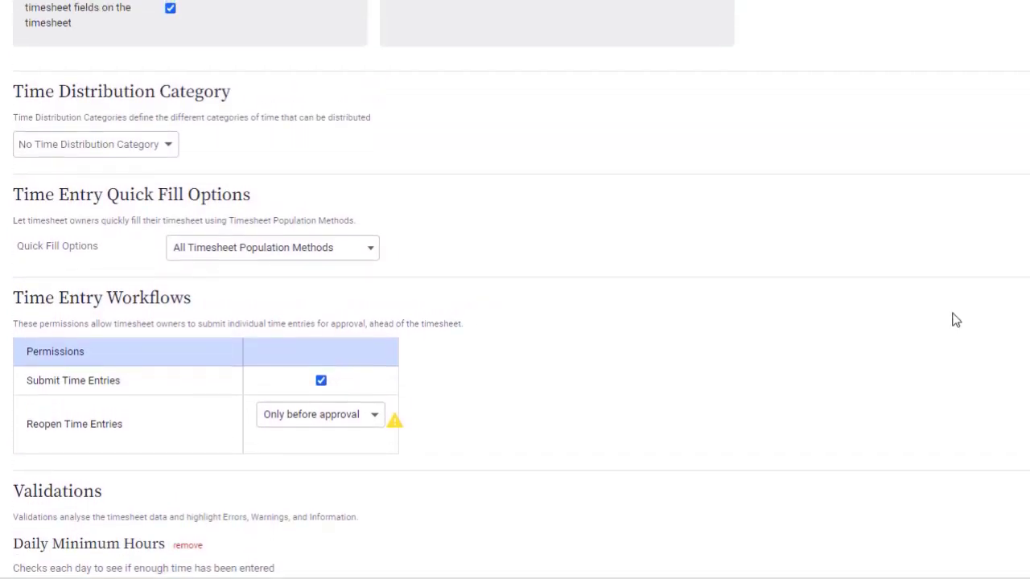
pyautogui.click(372, 252)
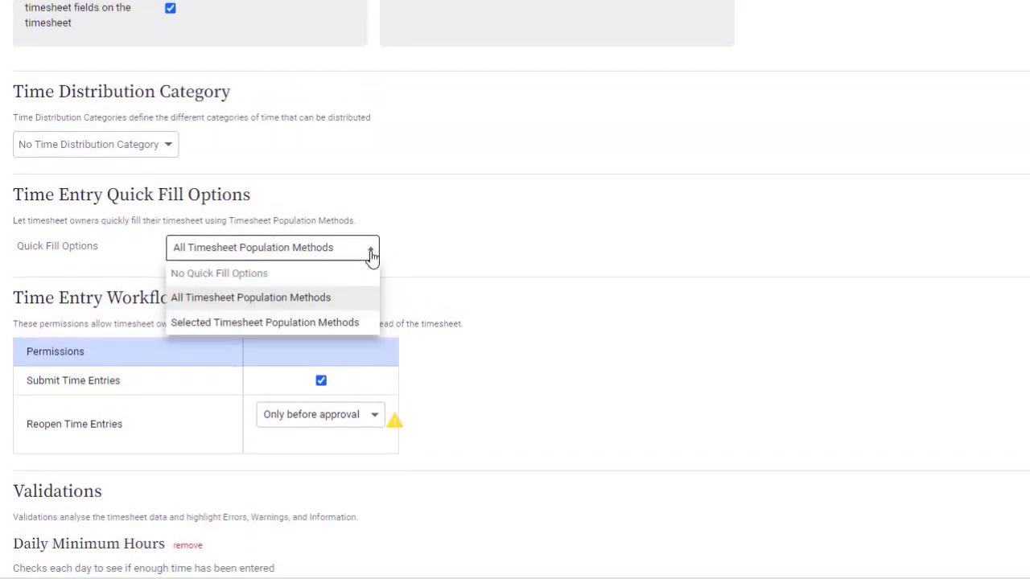
pyautogui.click(358, 324)
pyautogui.click(327, 318)
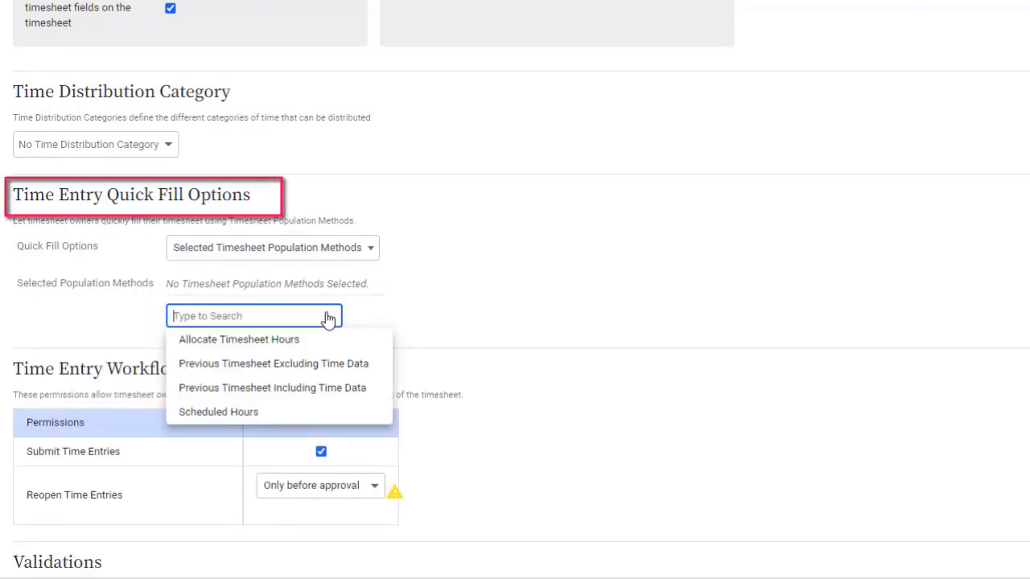
pyautogui.click(320, 366)
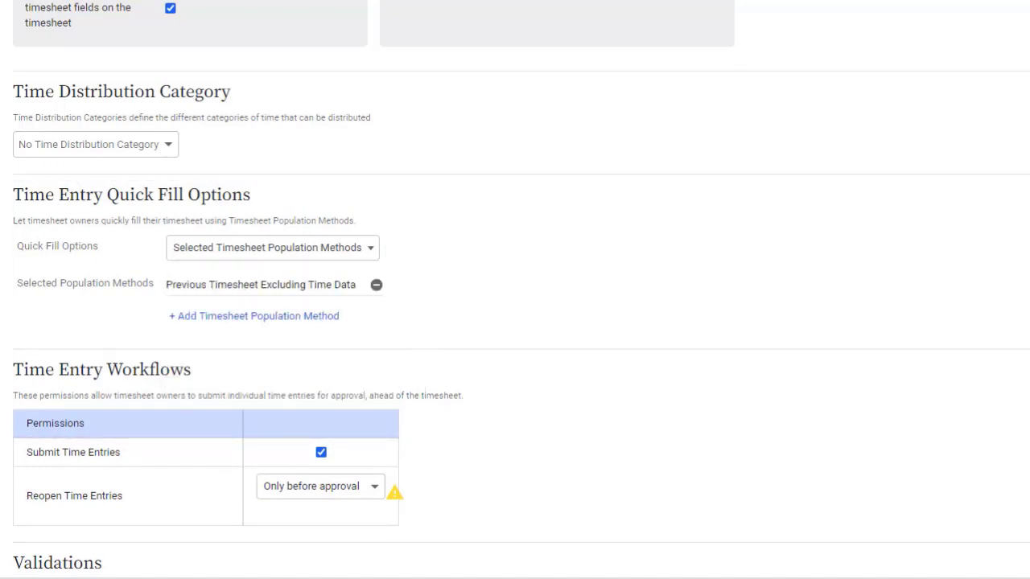
# - Choose an auto-fill method for the template's Auto Fill Timesheet With setting
pyautogui.scroll(12, 515, 290)
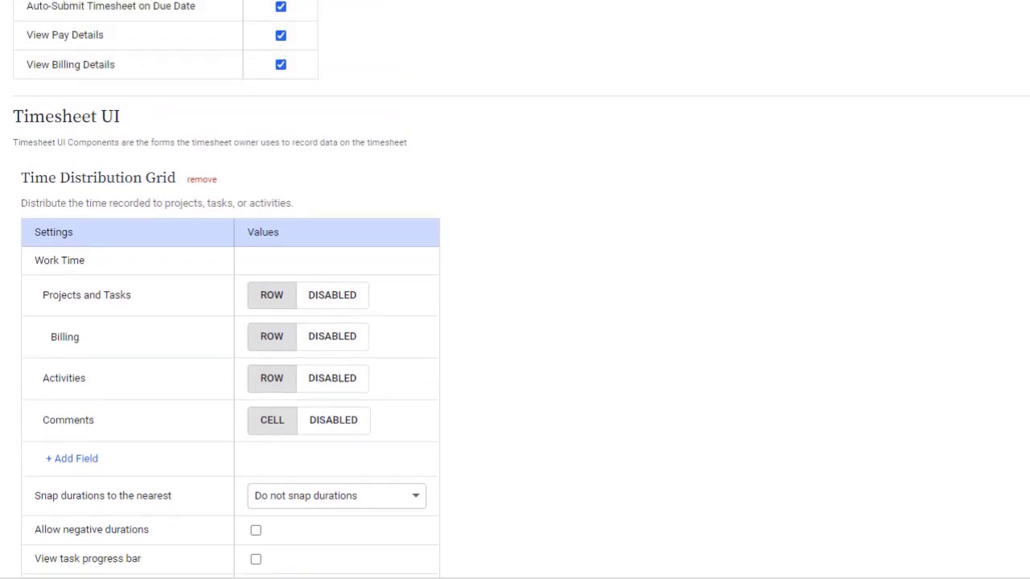
pyautogui.scroll(4, 515, 290)
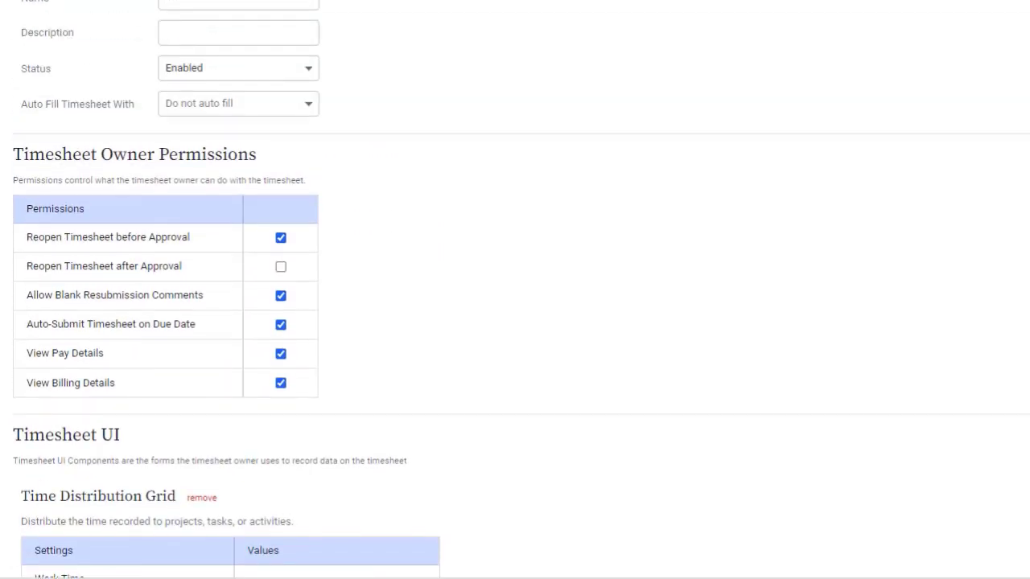
pyautogui.click(311, 111)
pyautogui.click(312, 155)
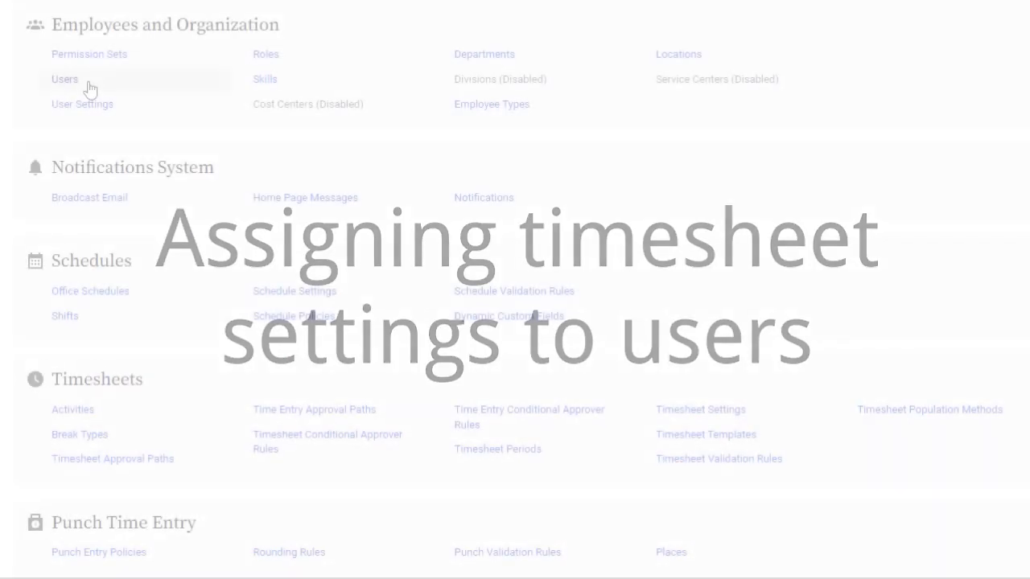
# - Open the supervisor's user record from the Users list
pyautogui.click(88, 90)
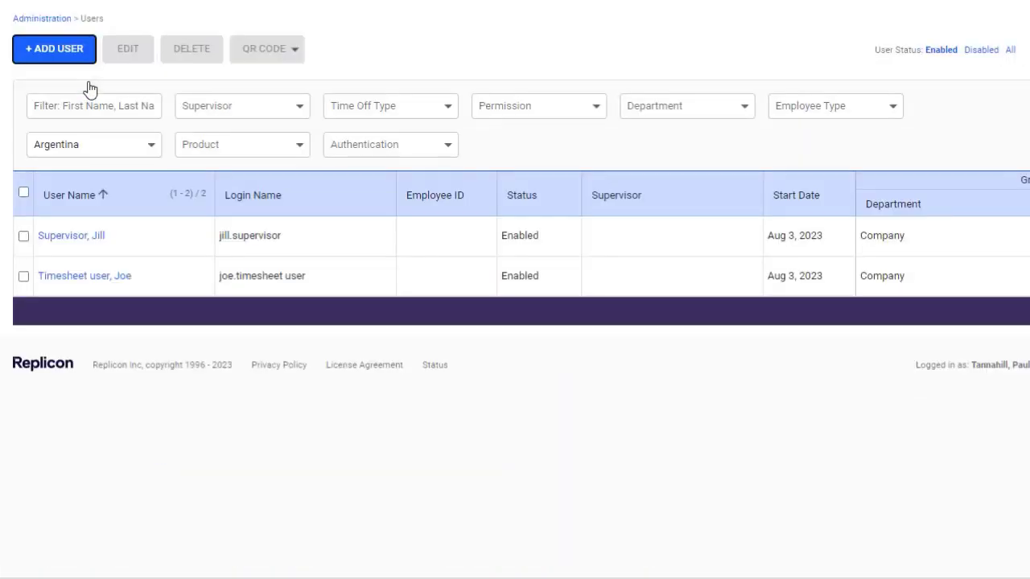
pyautogui.click(94, 237)
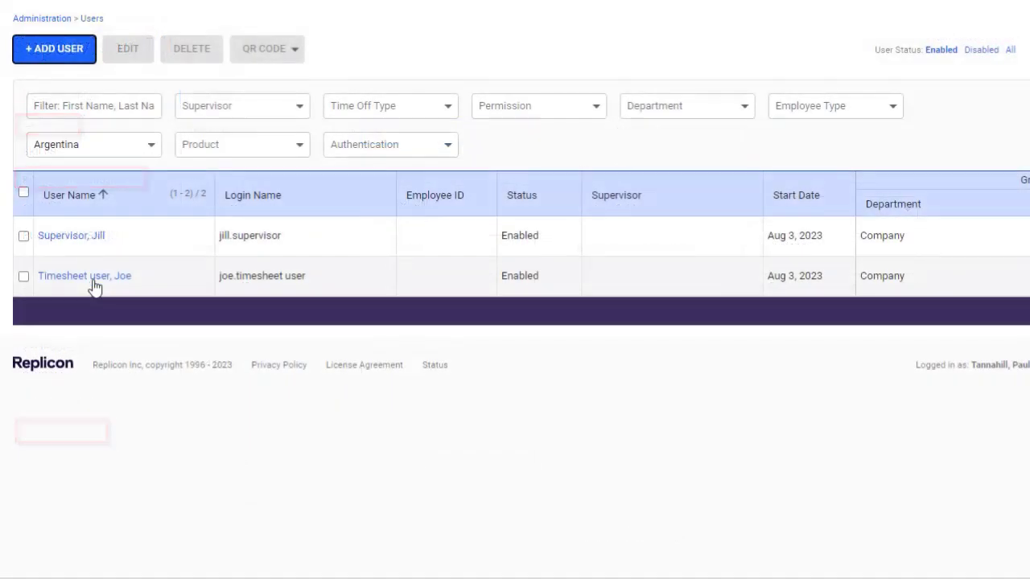
# - In the timesheet user's Timesheets settings, assign the In/Out Timesheet with Projects/Tasks template and the Project Manager --> Supervisor approval path
pyautogui.click(91, 283)
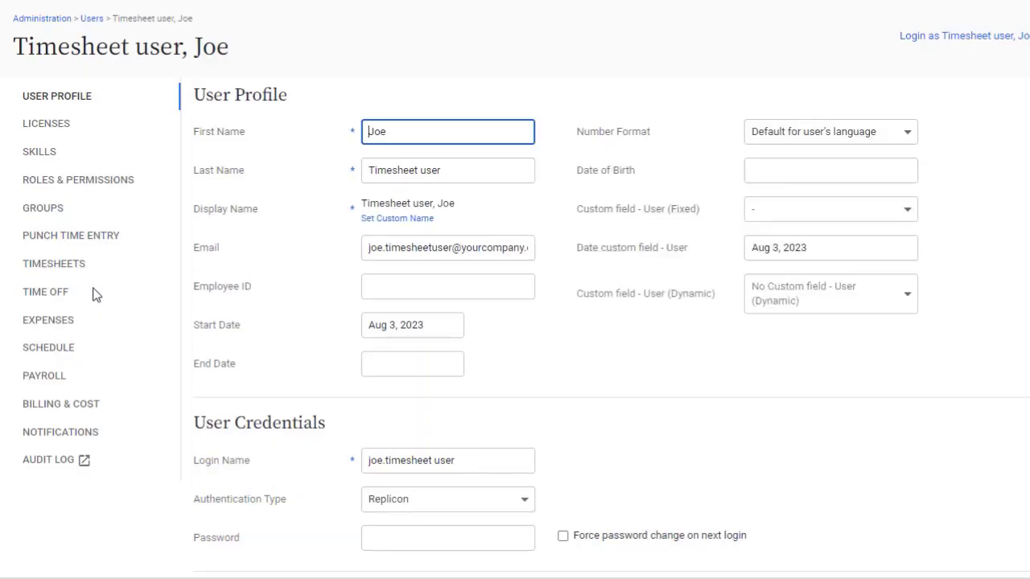
pyautogui.click(73, 265)
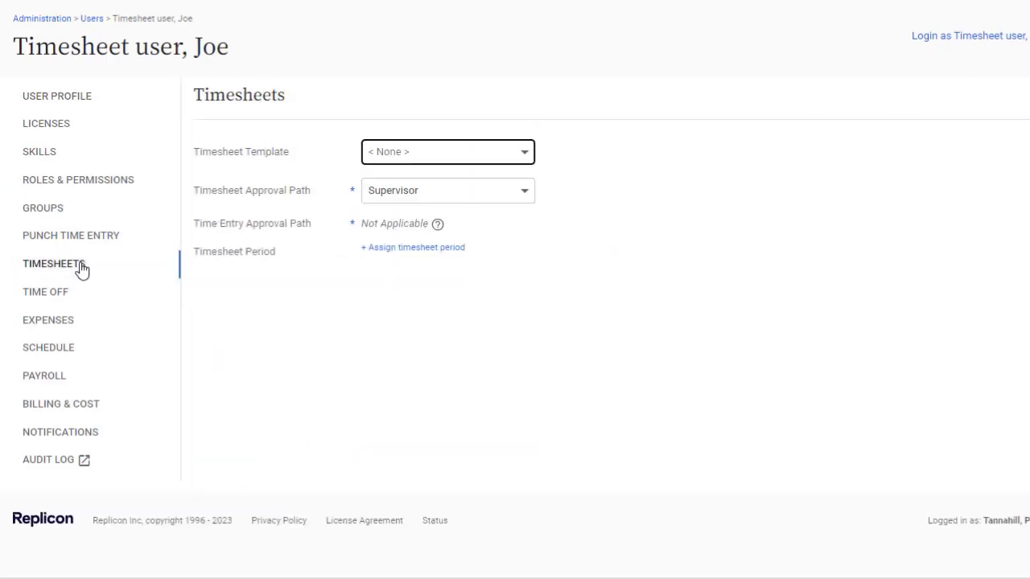
pyautogui.click(524, 157)
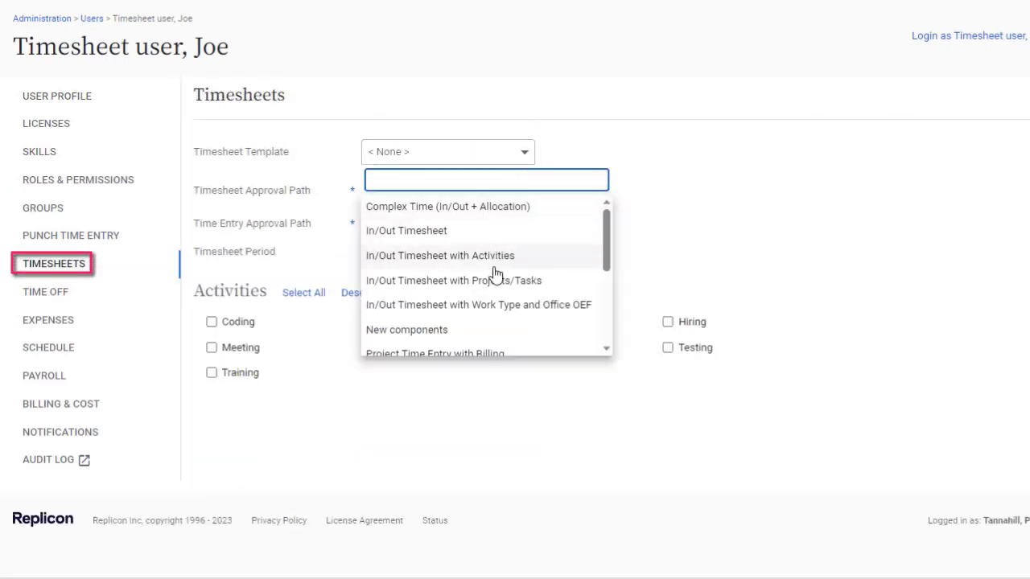
pyautogui.click(487, 282)
pyautogui.click(521, 198)
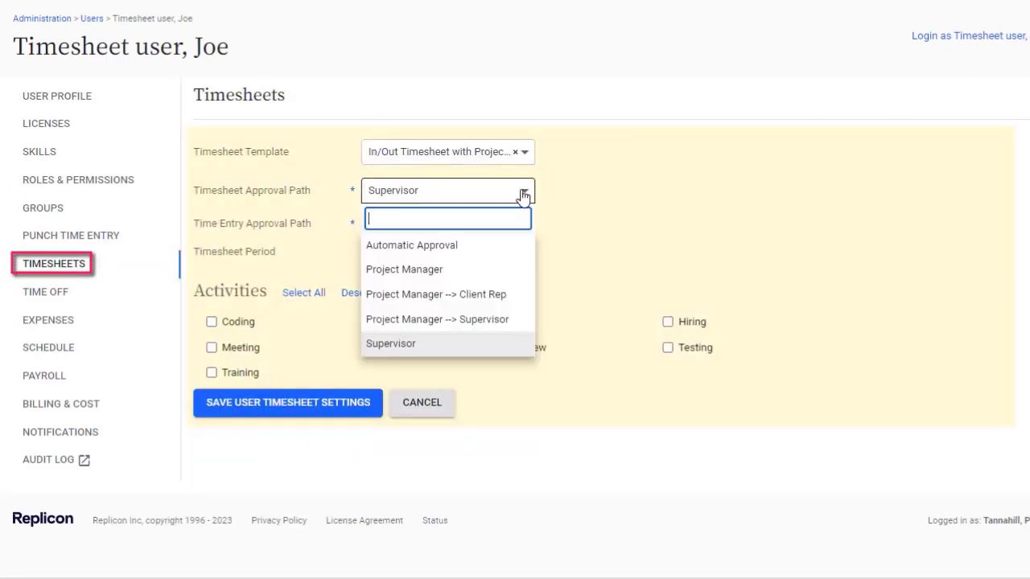
pyautogui.click(490, 320)
# - Assign the user a Semimonthly initial timesheet period and the Meeting and General Admin activities, and save the timesheet settings
pyautogui.click(447, 247)
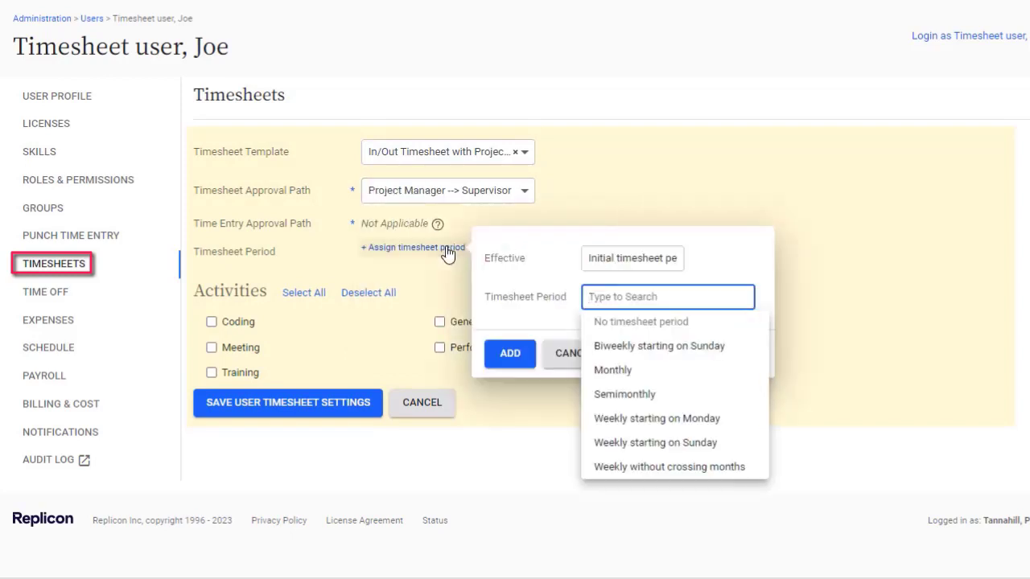
pyautogui.click(641, 394)
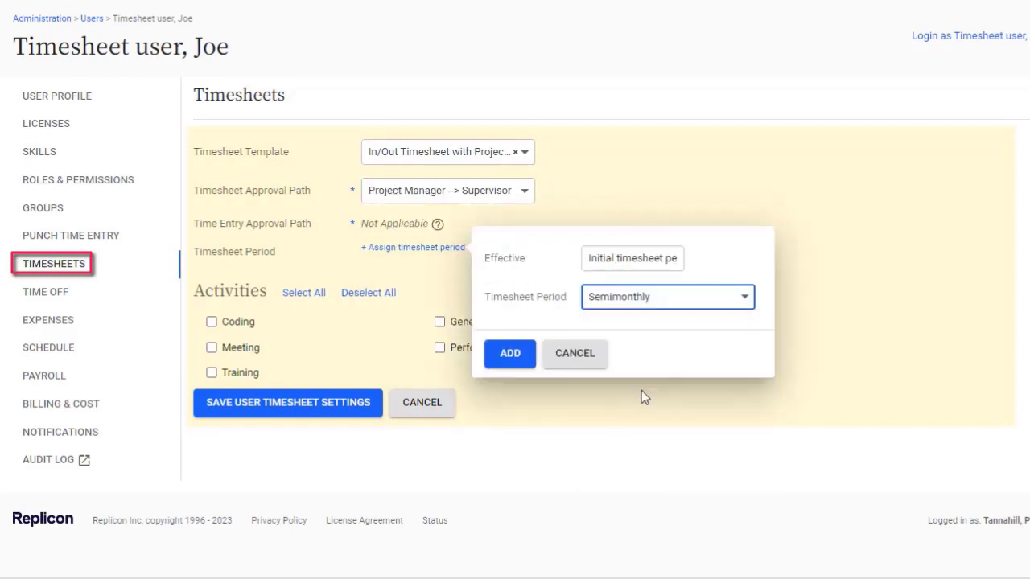
pyautogui.click(527, 359)
pyautogui.click(214, 382)
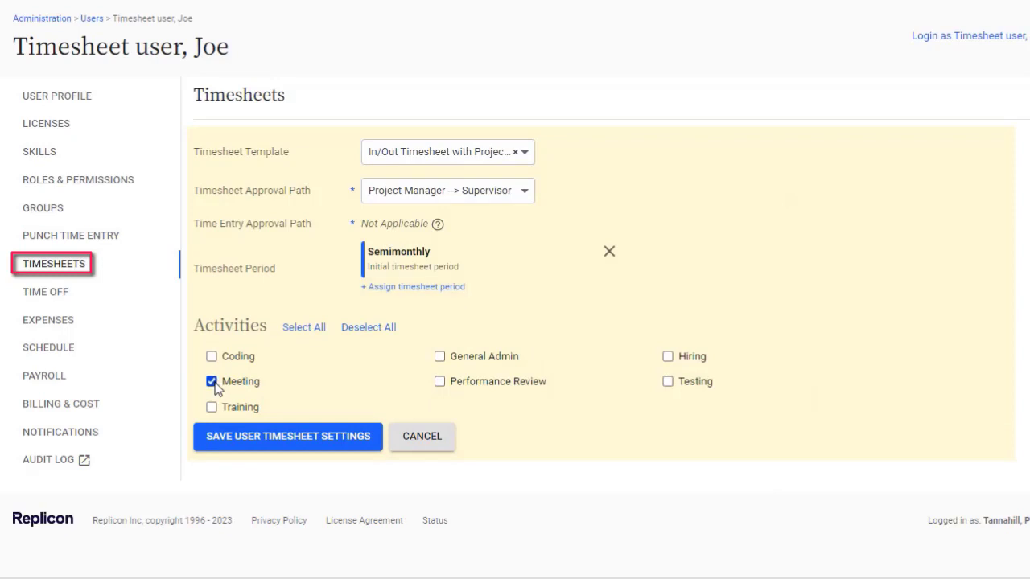
pyautogui.click(362, 441)
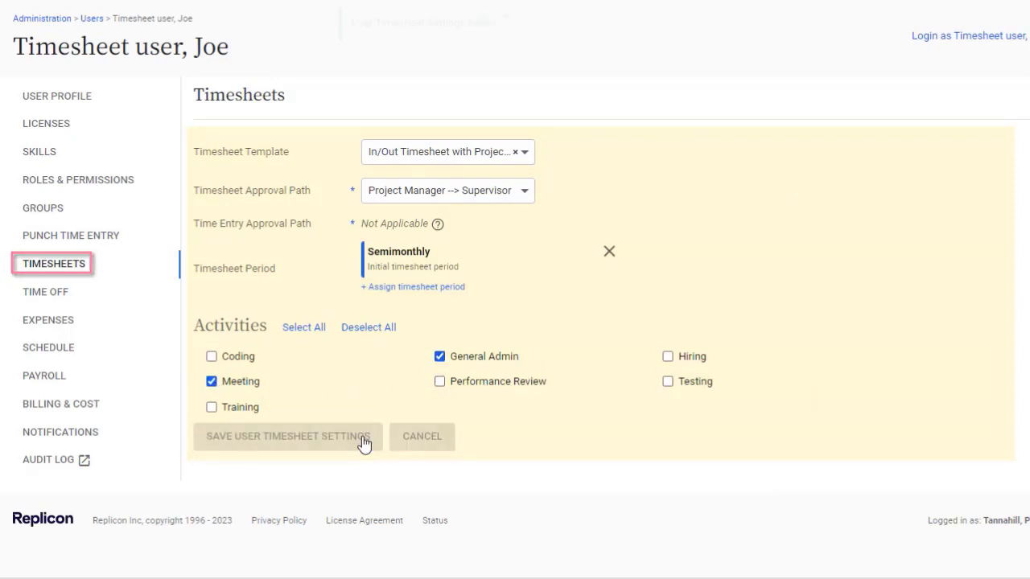
# - Turn on the Workforce Management license for the timesheet user
pyautogui.click(80, 126)
pyautogui.click(407, 339)
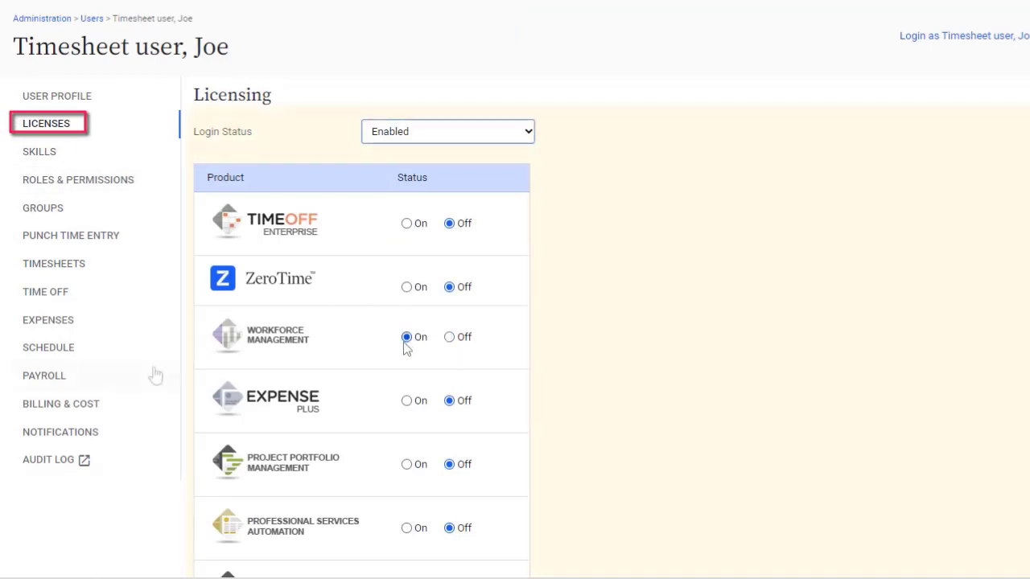
# - In the timesheet user's Notifications settings, turn on Timesheet notifications
pyautogui.click(136, 439)
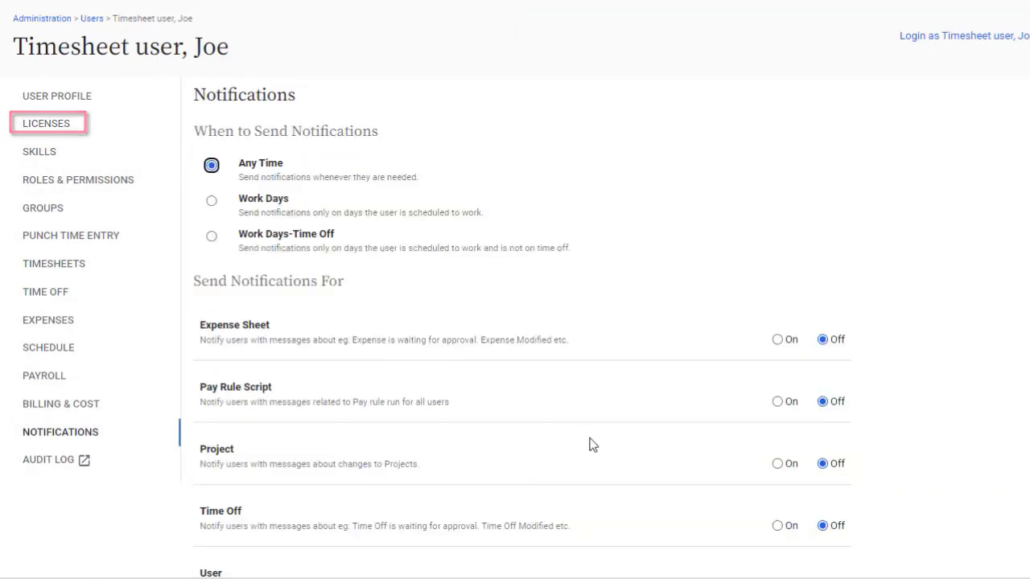
pyautogui.scroll(-3, 591, 443)
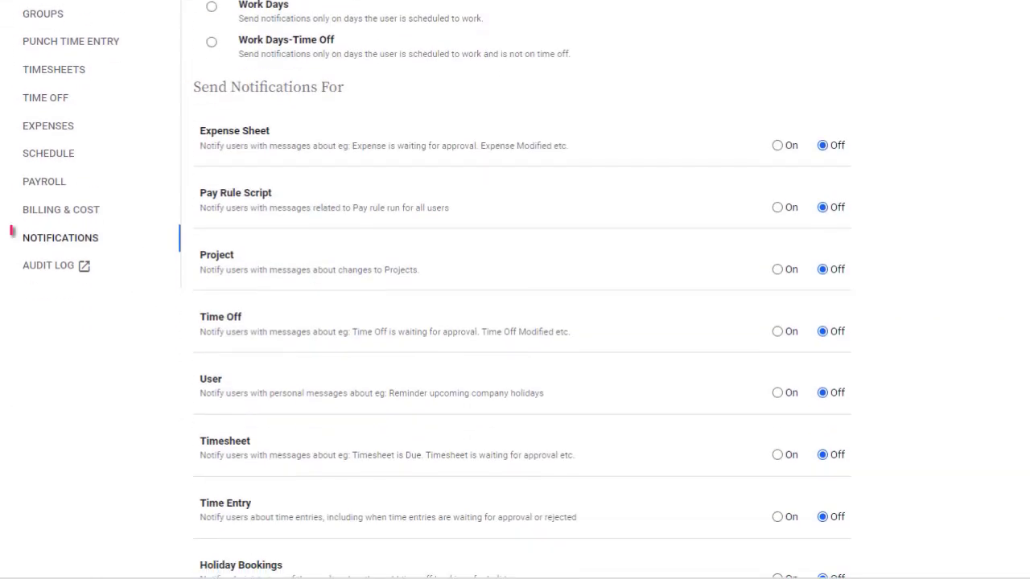
pyautogui.click(777, 455)
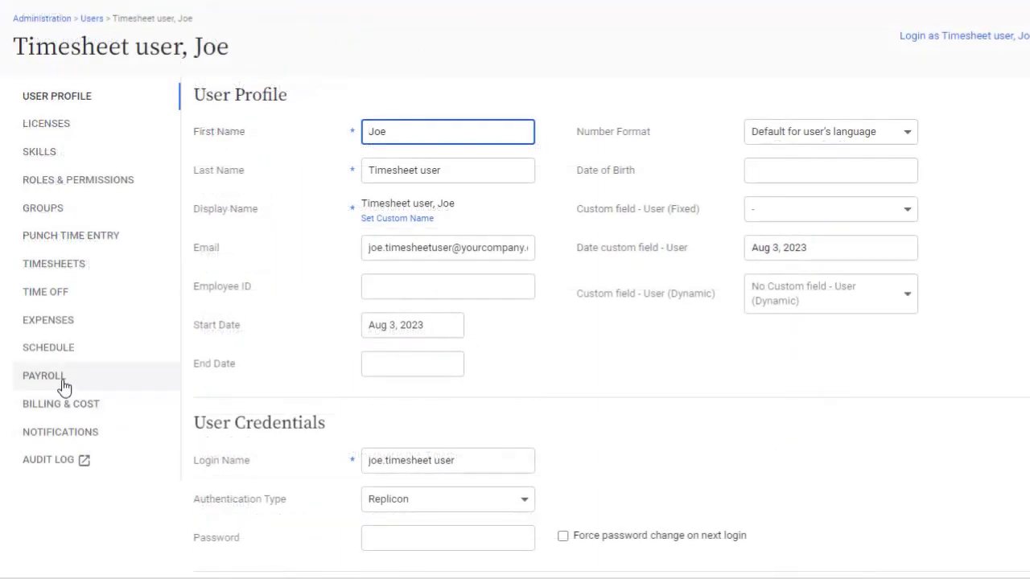
# - In the timesheet user's Payroll settings, assign Argentina as the initial pay rule
pyautogui.click(64, 383)
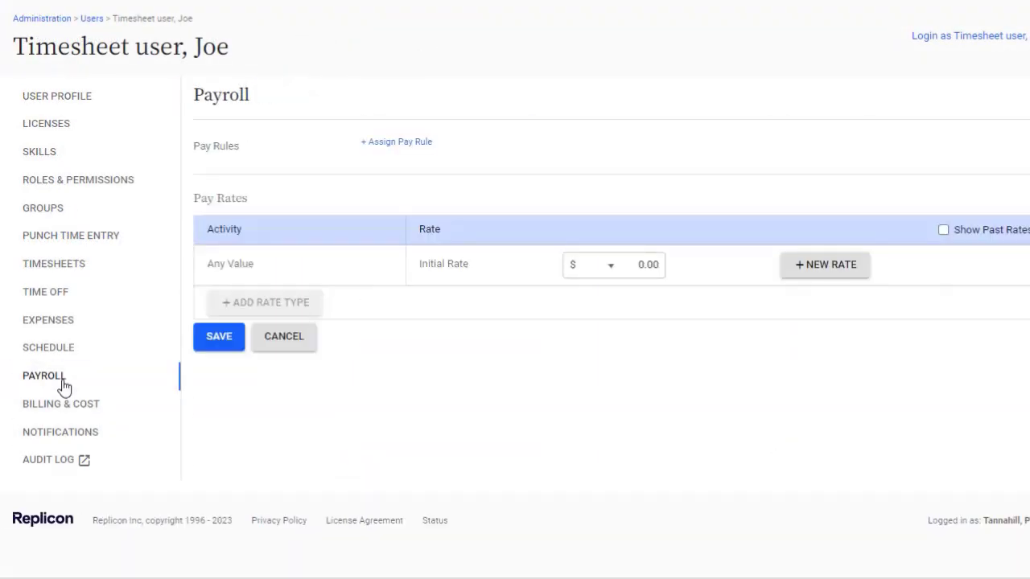
pyautogui.click(396, 143)
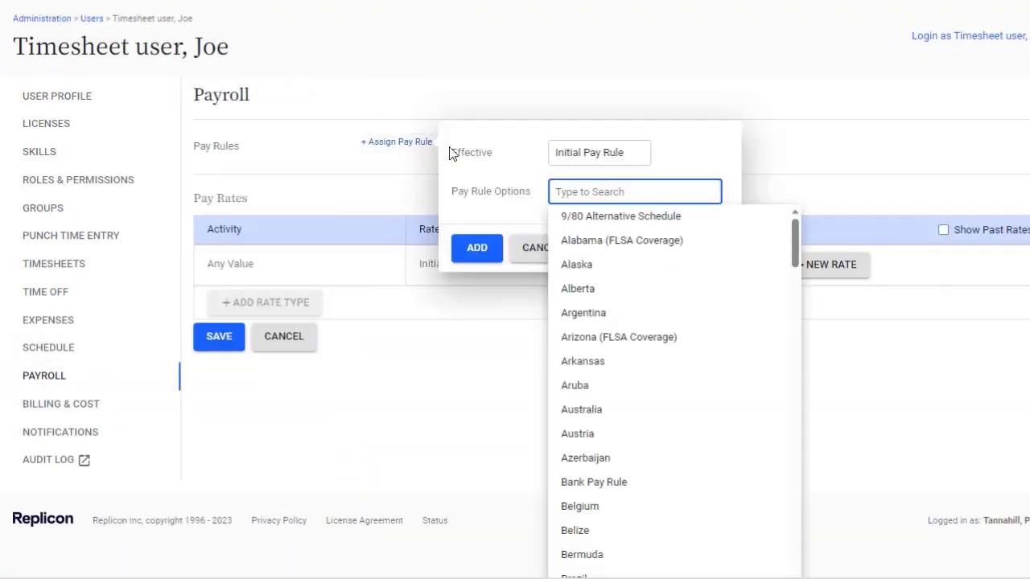
pyautogui.click(583, 313)
pyautogui.click(482, 249)
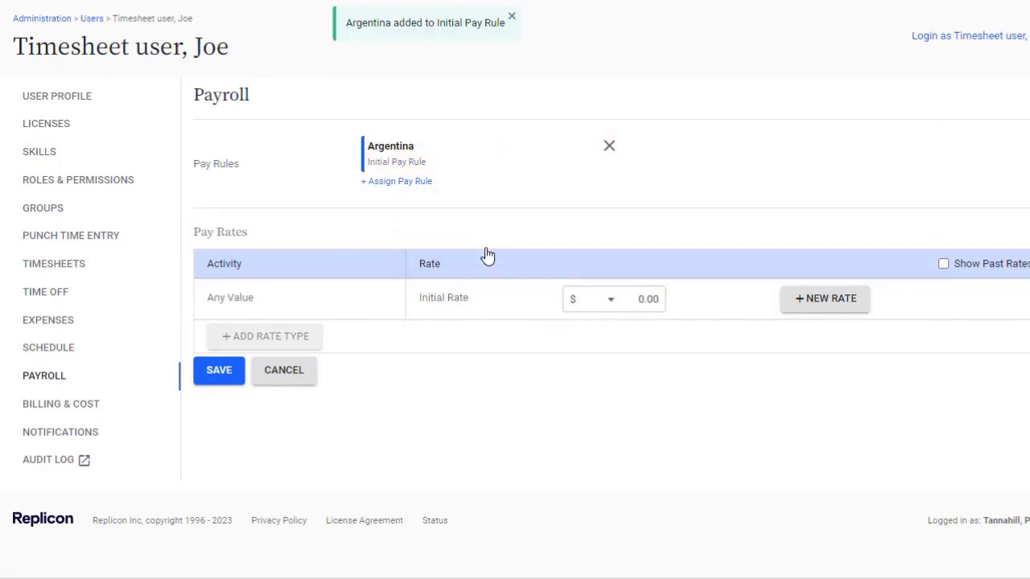
# - Set the user's initial pay rate for any activity to $50 and save the payroll settings
pyautogui.click(656, 298)
pyautogui.write('50')
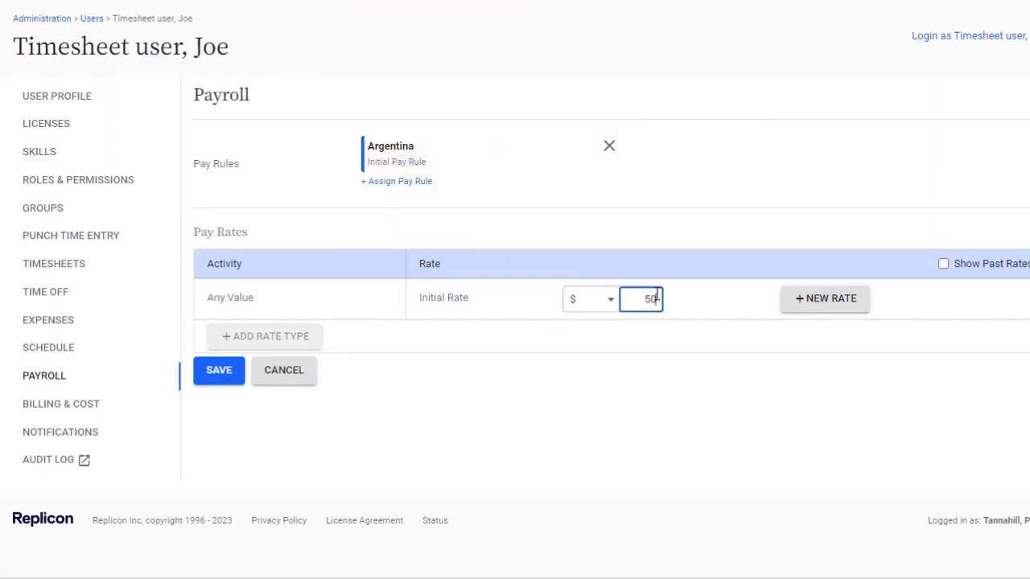
pyautogui.click(234, 380)
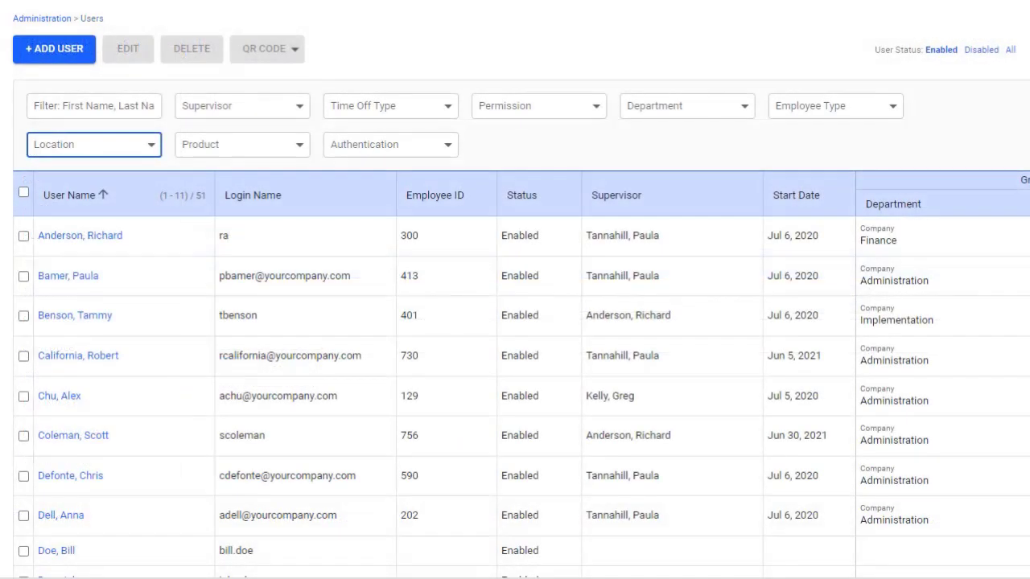
# - Select the second, fourth, fifth and seventh users in the Users list and open them for bulk editing
pyautogui.click(23, 276)
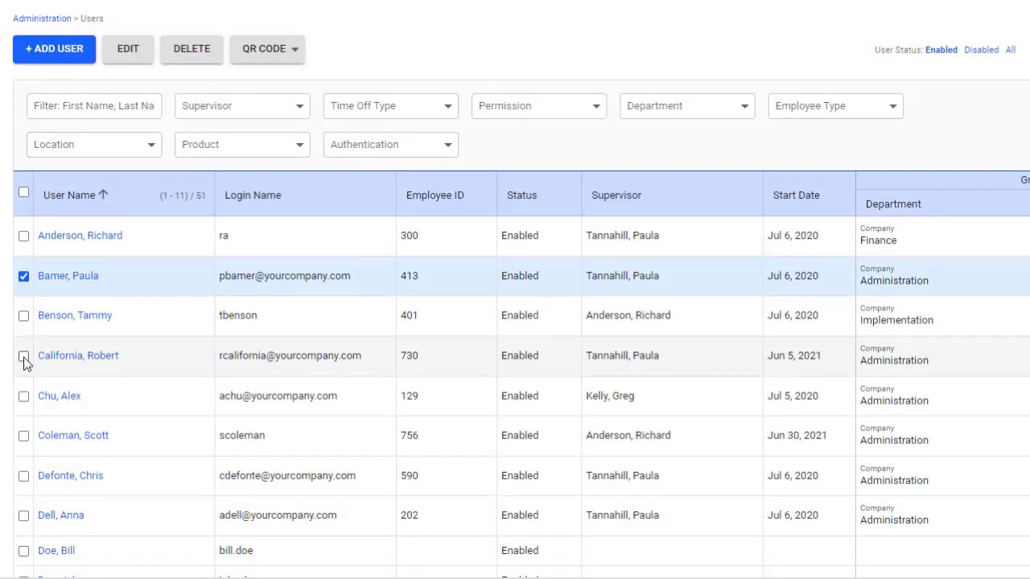
pyautogui.click(24, 357)
pyautogui.click(23, 396)
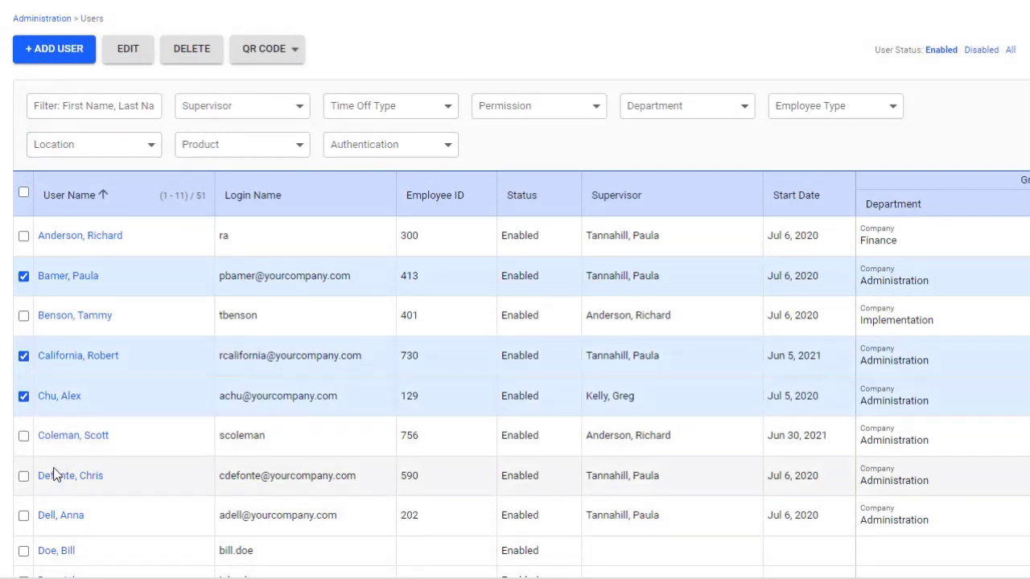
pyautogui.click(23, 476)
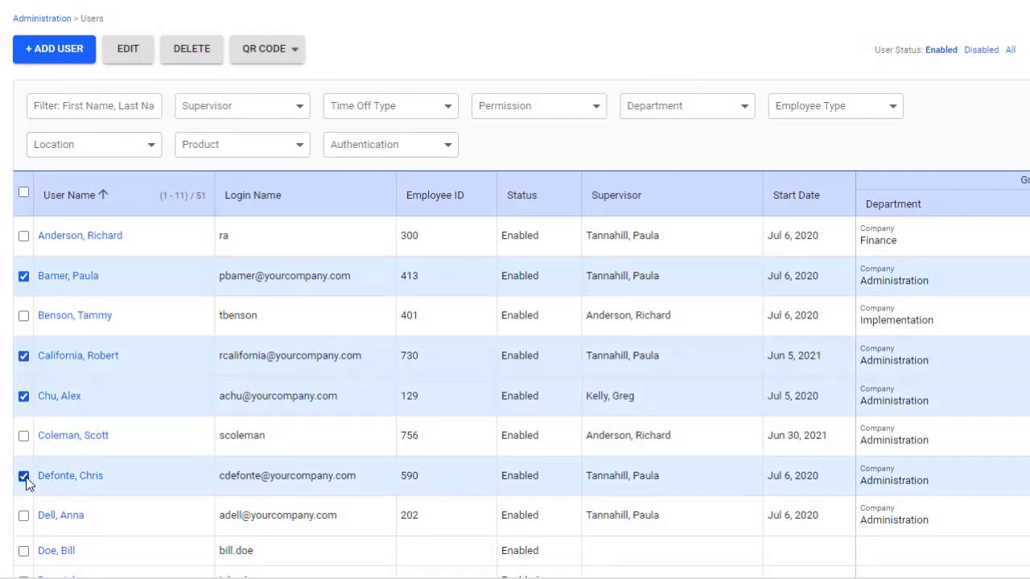
pyautogui.click(129, 50)
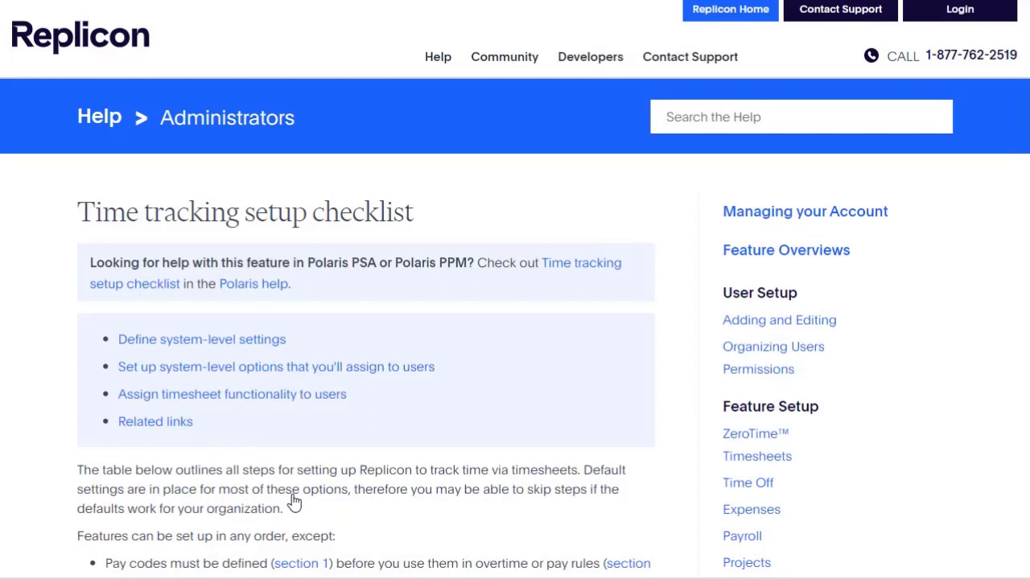
# - Review the Time tracking setup checklist in the Replicon Help, including the section on assigning timesheet functionality to users, through to the related links
pyautogui.scroll(-15, 293, 501)
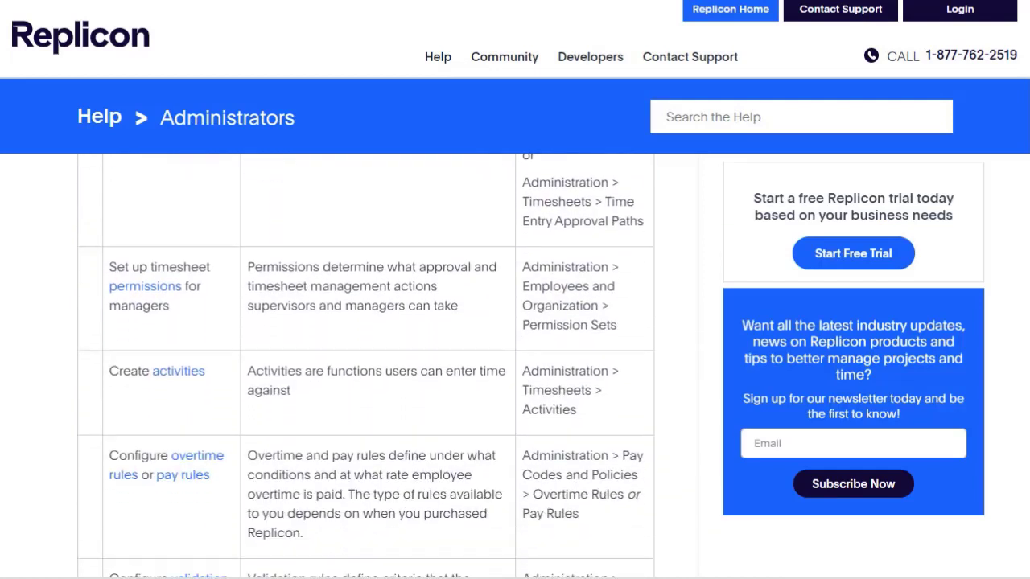
pyautogui.scroll(-7, 366, 366)
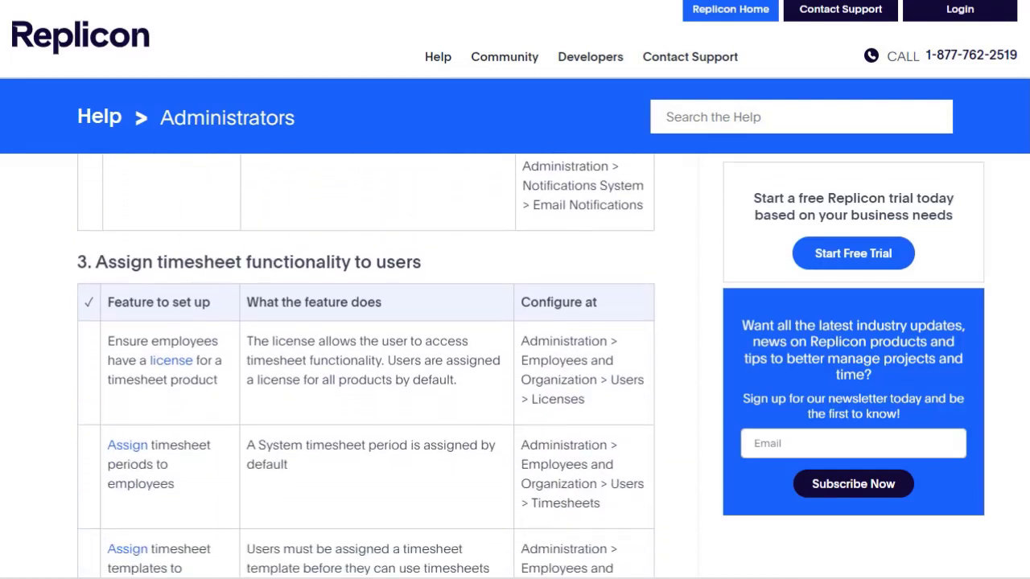
pyautogui.scroll(-8, 366, 363)
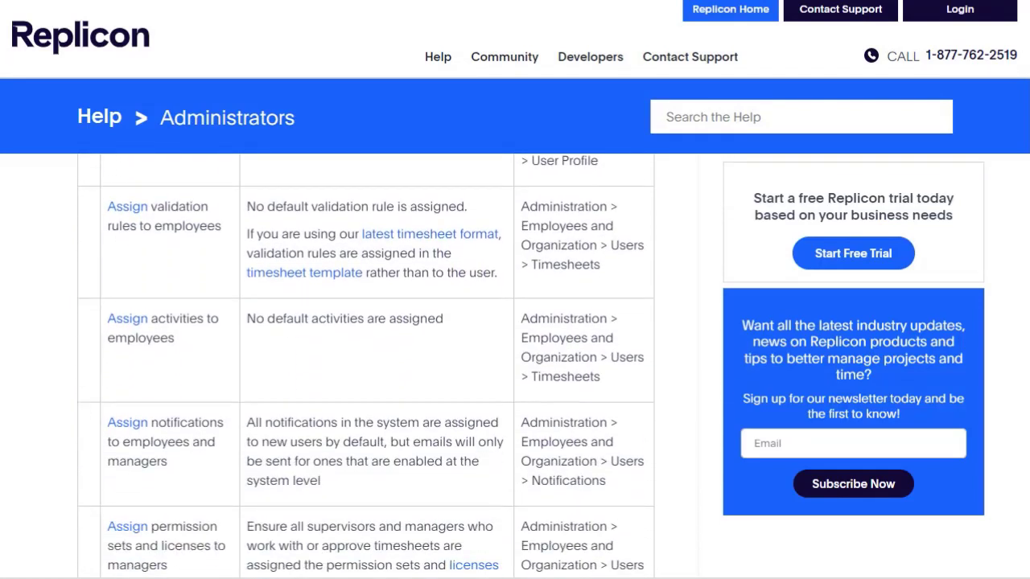
pyautogui.scroll(-3, 367, 364)
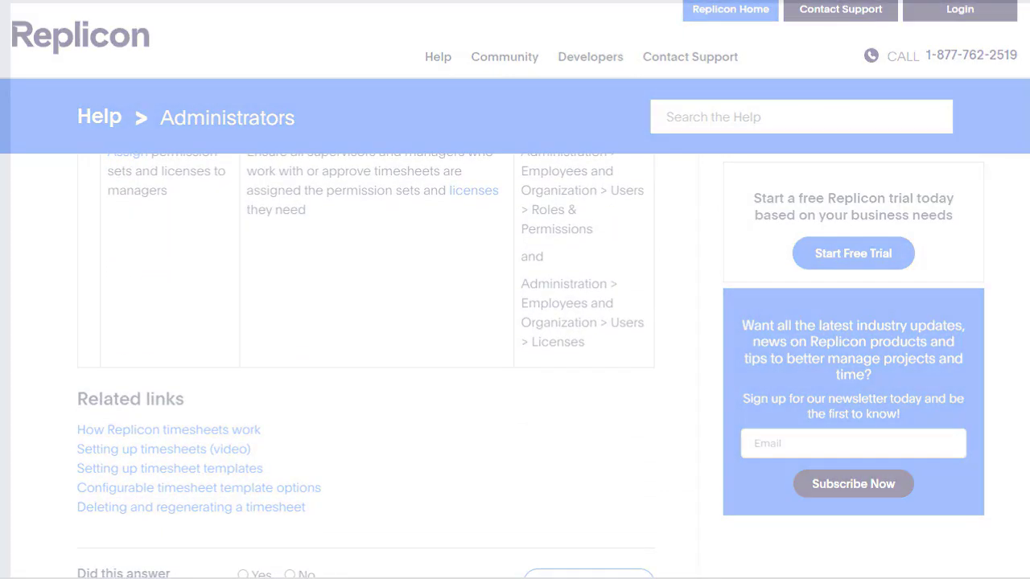